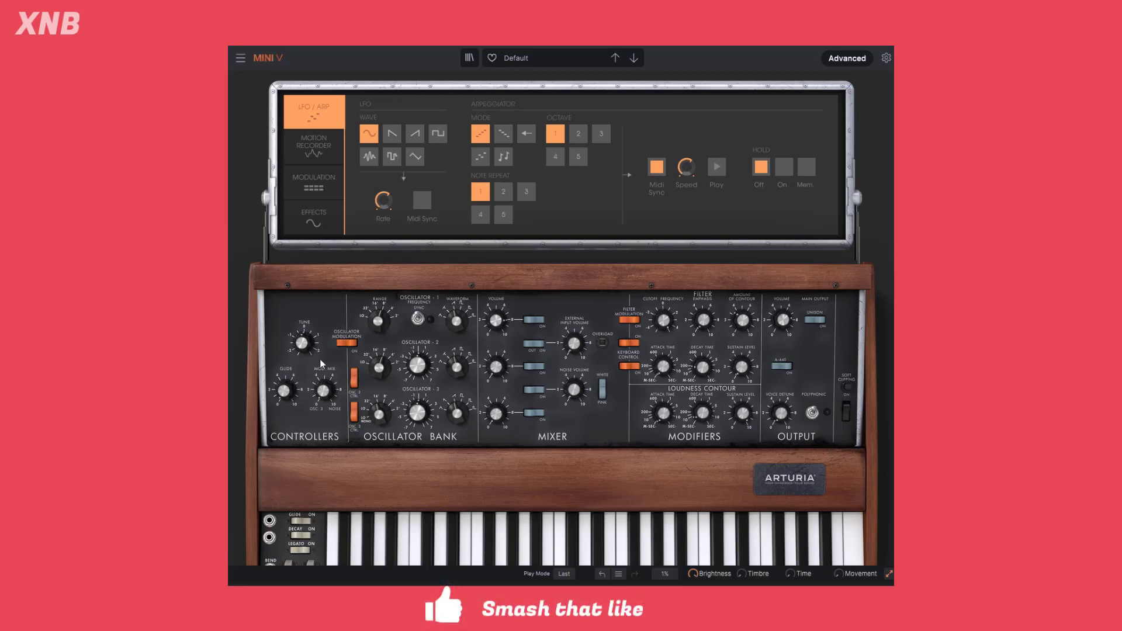
- View the Motion Recorder page of the synth's advanced section and return to the LFO / Arp page
left_click(315, 146)
left_click(317, 122)
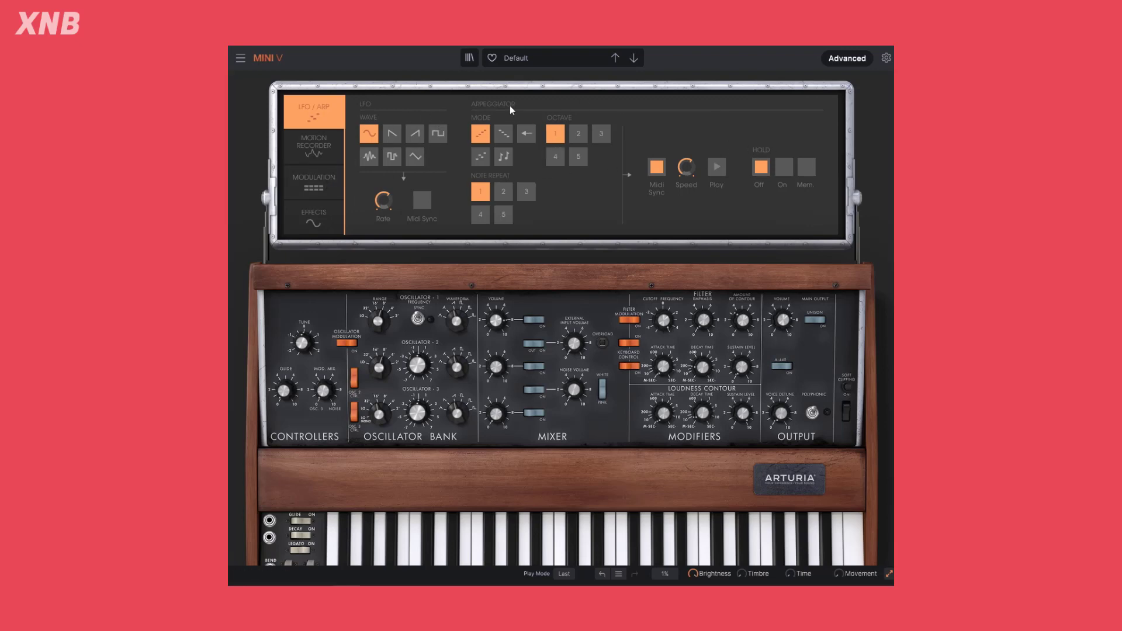
left_click(308, 153)
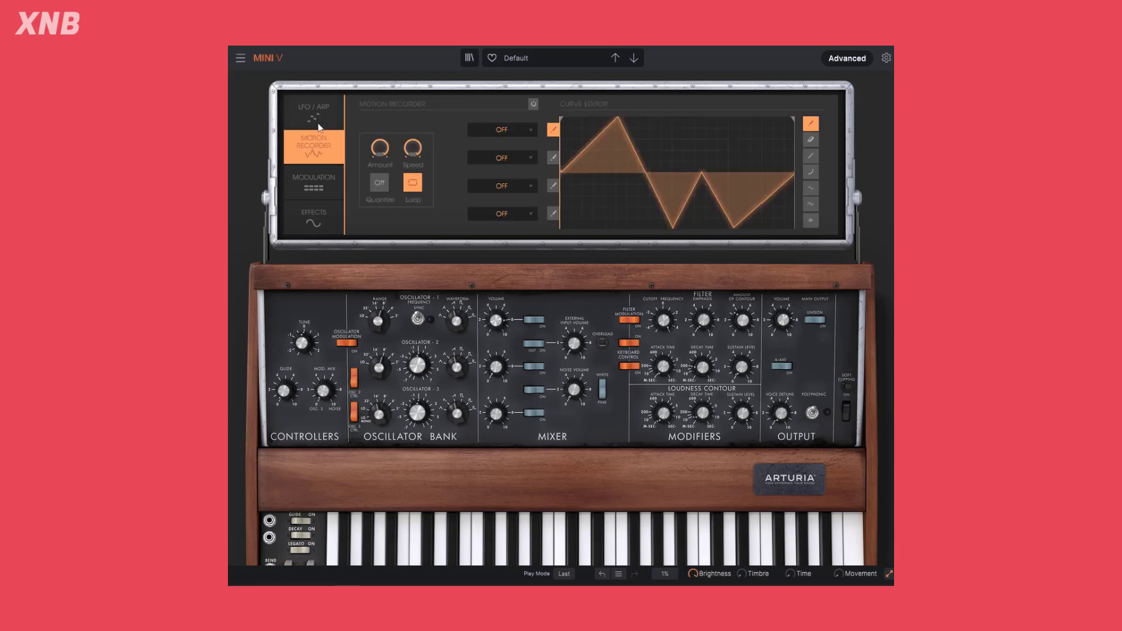
left_click(313, 111)
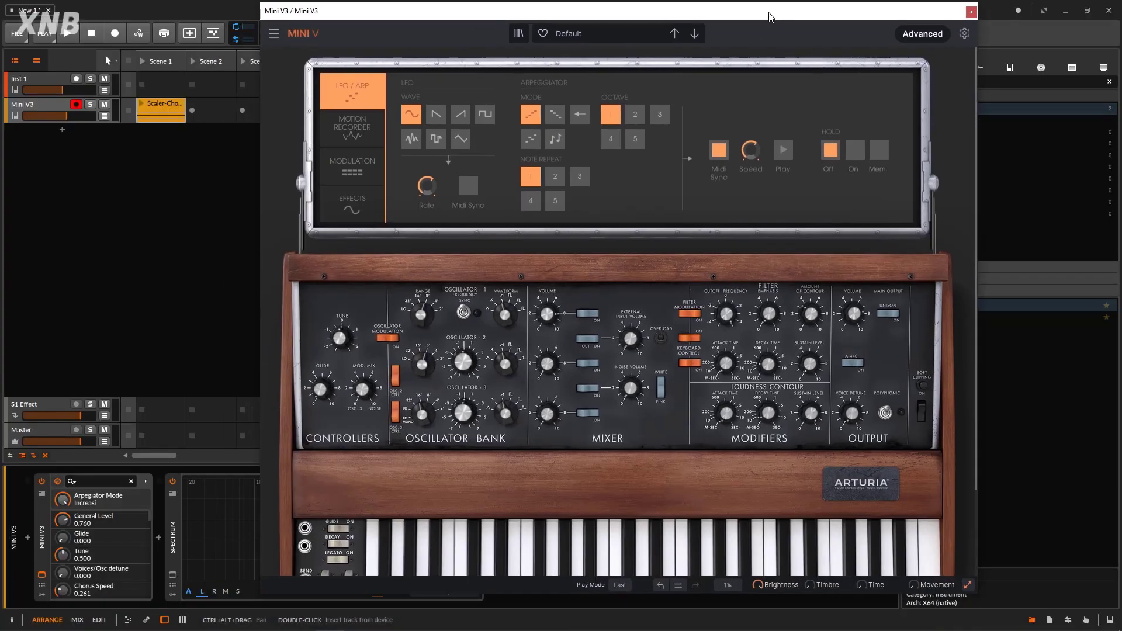
- Open the Scaler chord clip on the Mini V3 track for note editing and close the synth window
left_click_drag(769, 17, 779, 19)
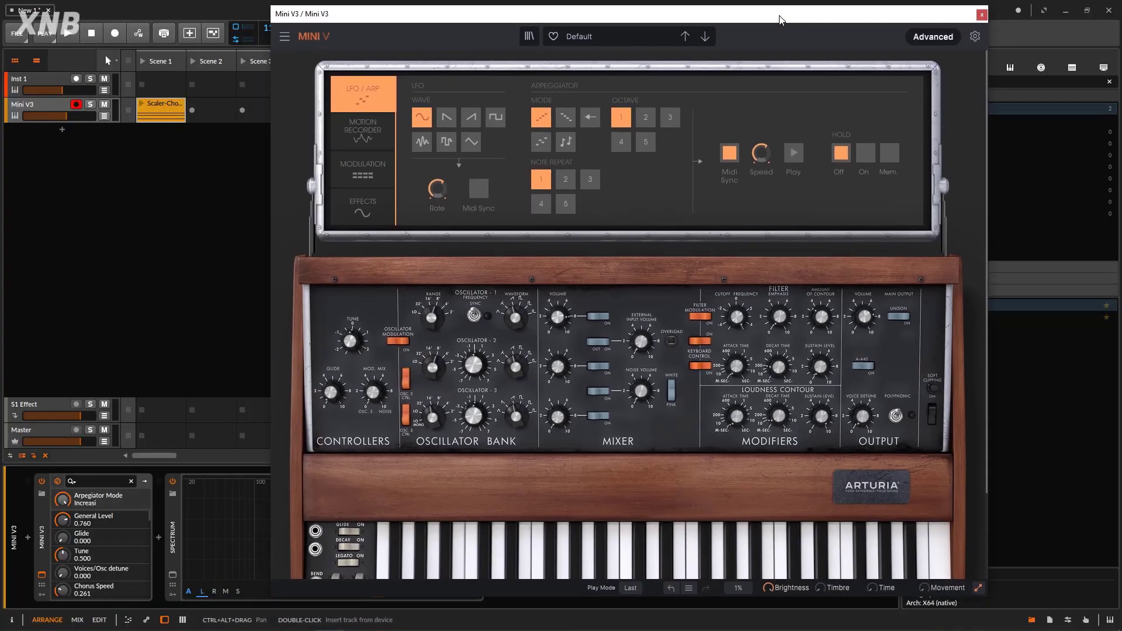
double_click(160, 107)
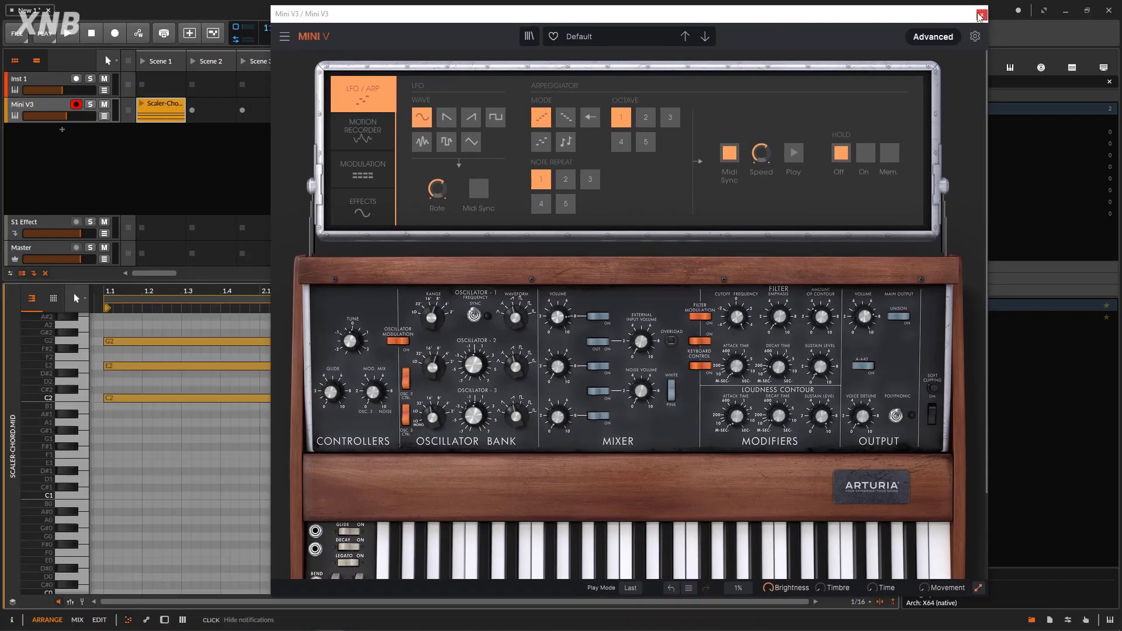
left_click_drag(943, 15, 1071, 14)
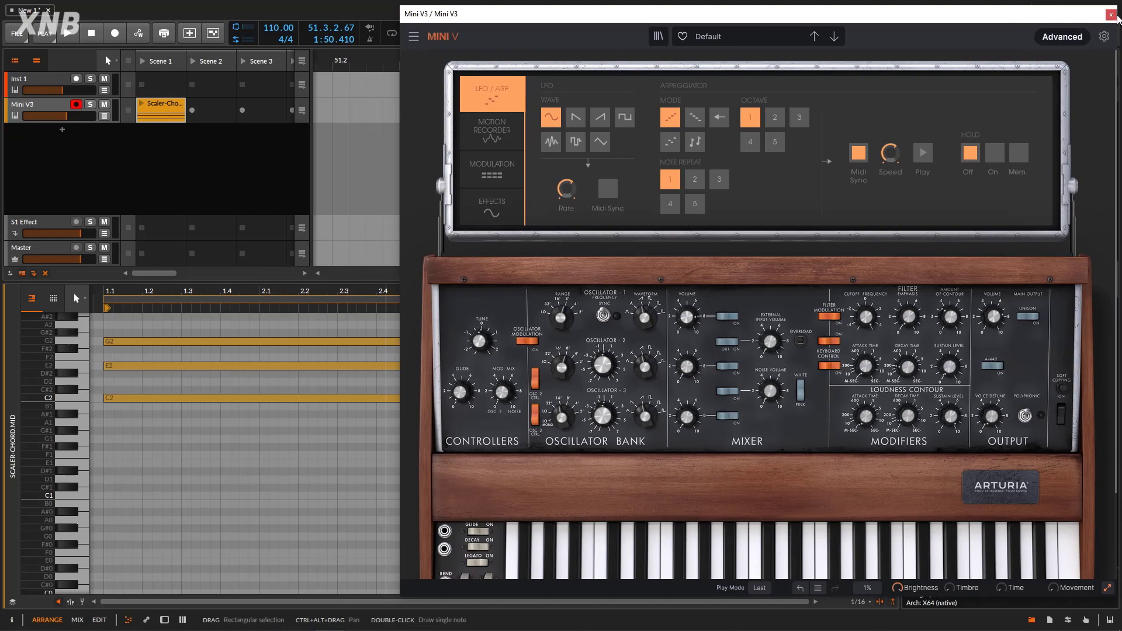
left_click(1111, 14)
scroll(257, 459, "up", 3)
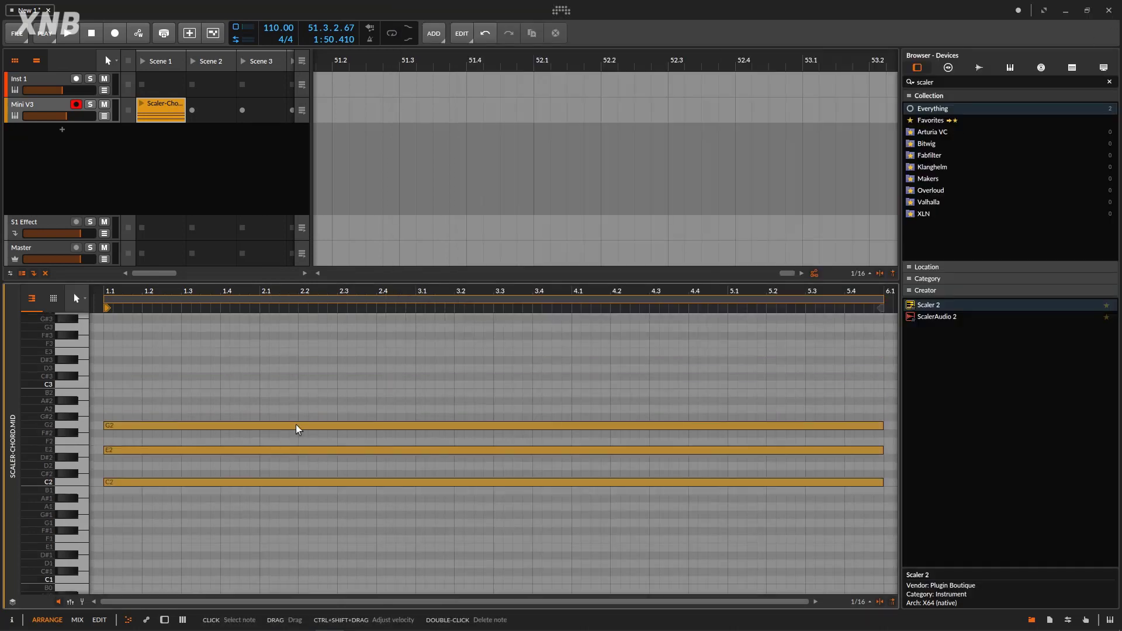
- Shorten the clip's loop to end at bar 5 and trim the three chord notes to match
left_click_drag(250, 290, 240, 242)
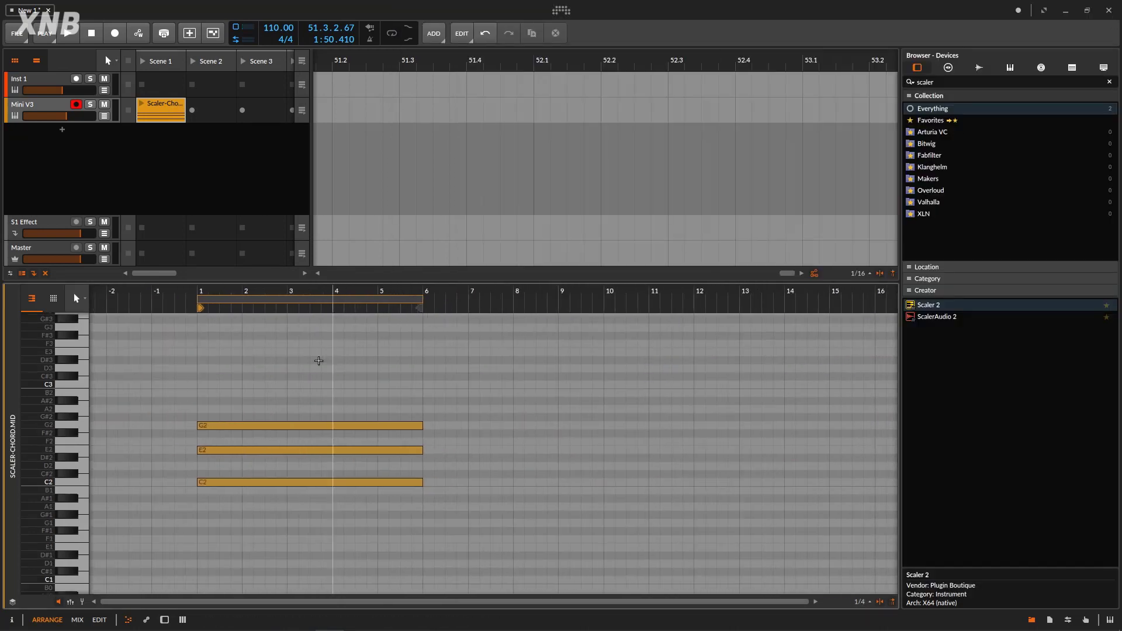
left_click_drag(293, 363, 336, 553)
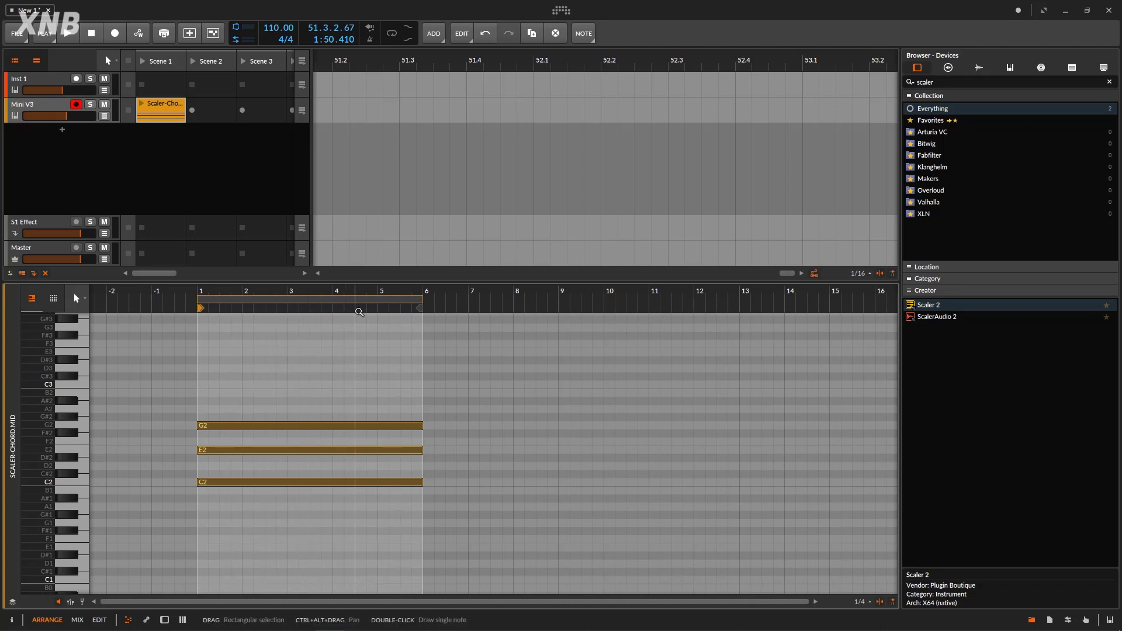
left_click_drag(422, 298, 378, 298)
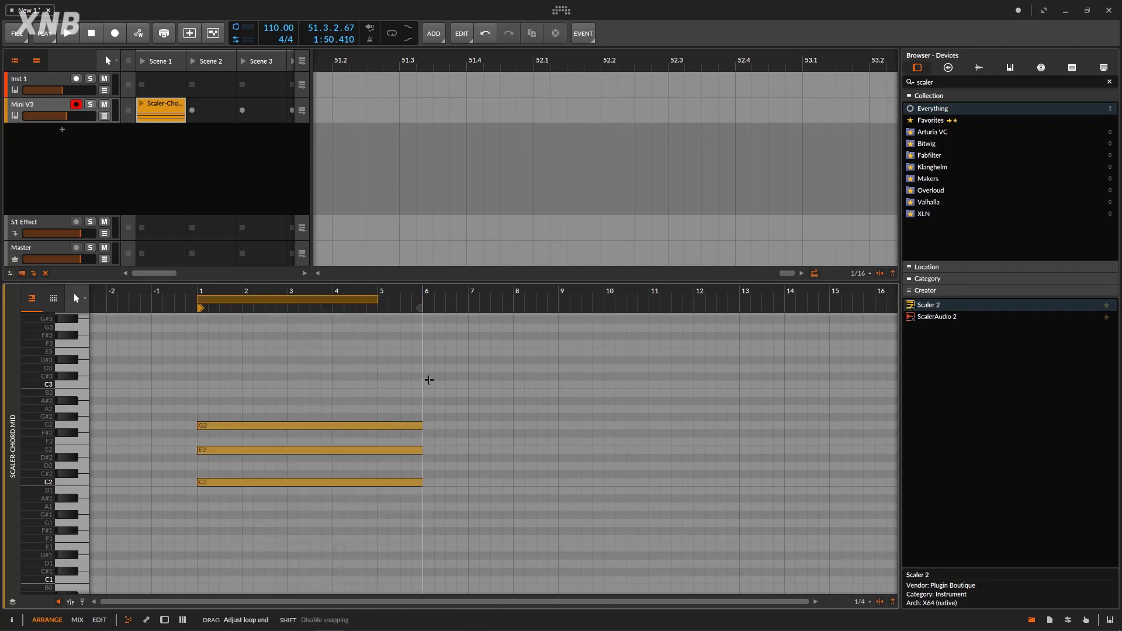
left_click_drag(429, 382, 420, 526)
left_click_drag(422, 430, 371, 432)
- Reopen the Mini V synth, turn on Unison, and adjust its voice detune, output volume and filter cutoff
double_click(63, 106)
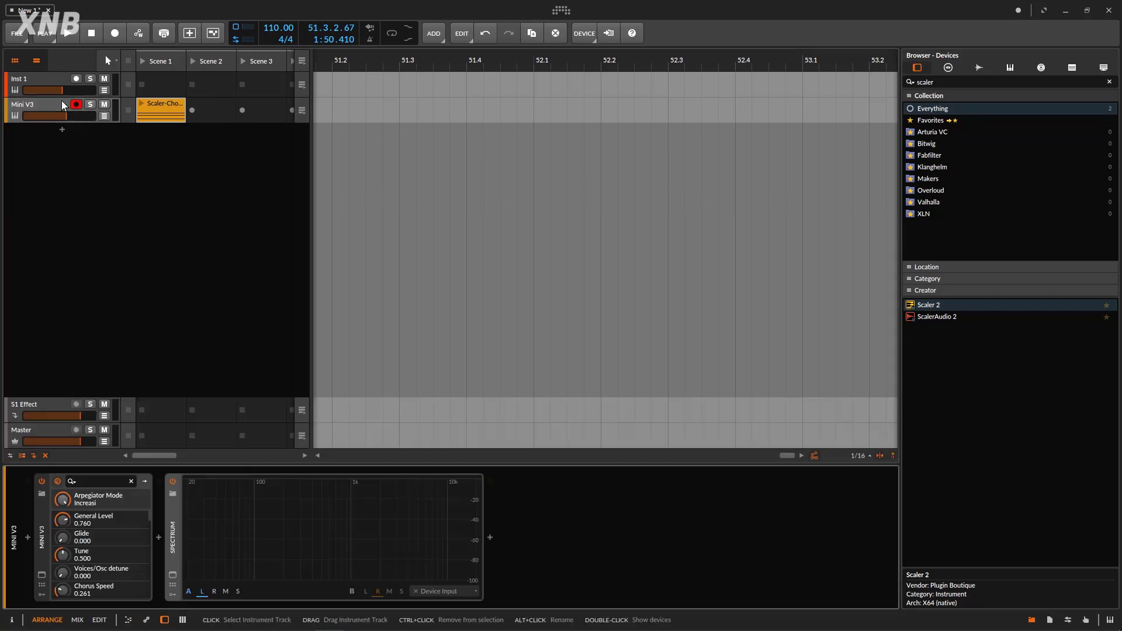
left_click(42, 574)
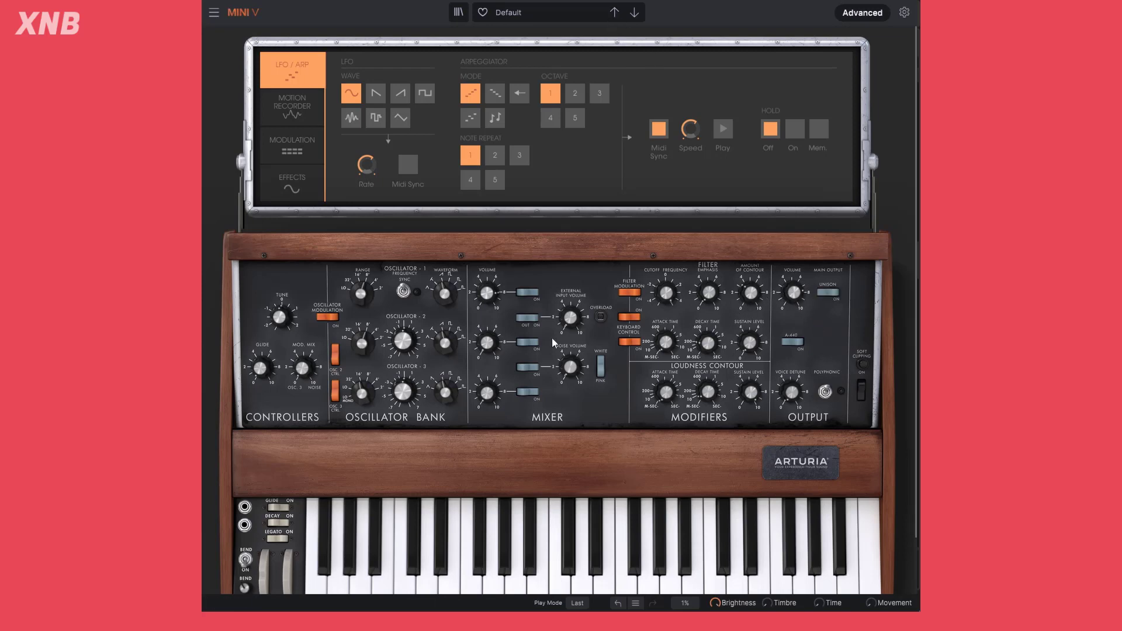
left_click_drag(797, 401, 797, 395)
left_click(834, 292)
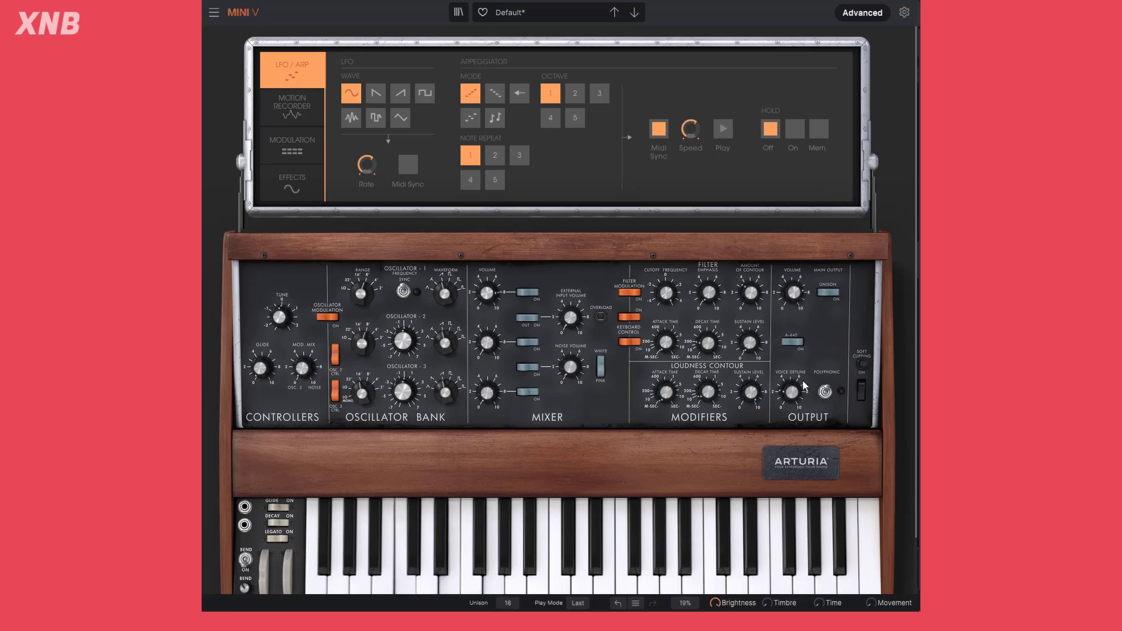
left_click_drag(794, 294, 793, 301)
left_click_drag(666, 294, 666, 300)
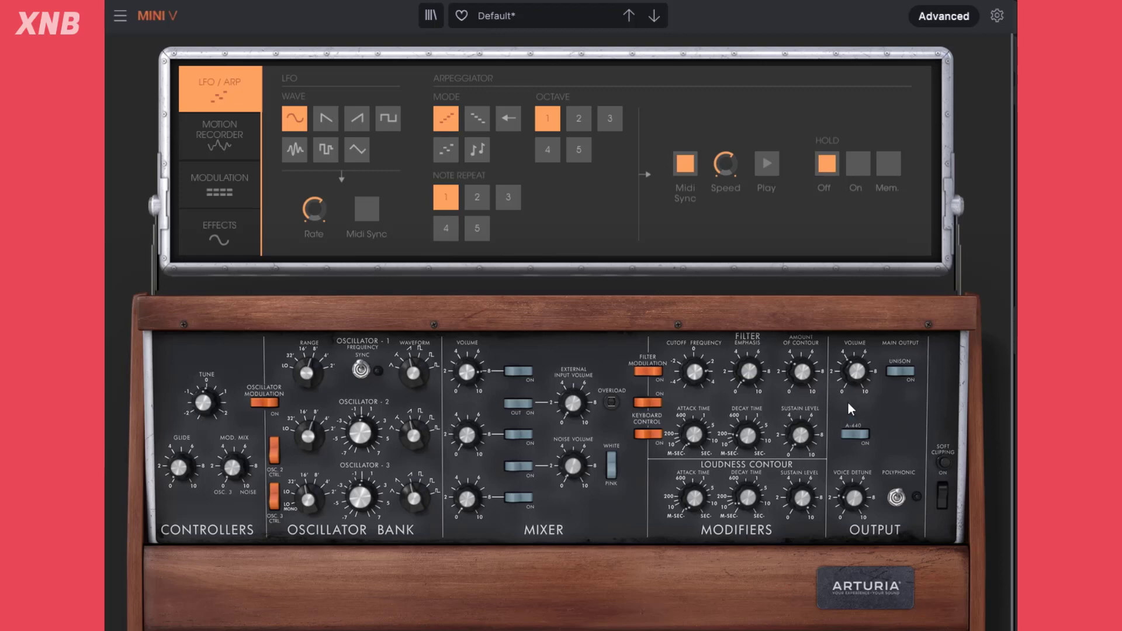
- Add chorus to the synth sound by raising the Chorus effect's Dry/Wet mix
left_click(220, 250)
mouse_move(665, 148)
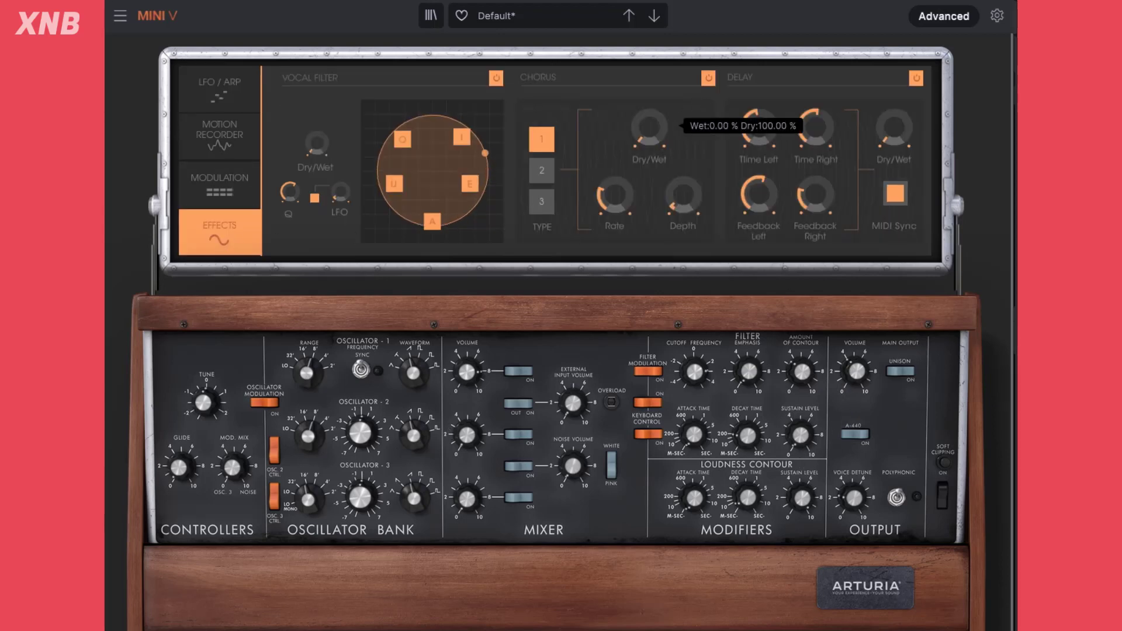
left_click_drag(650, 126, 649, 91)
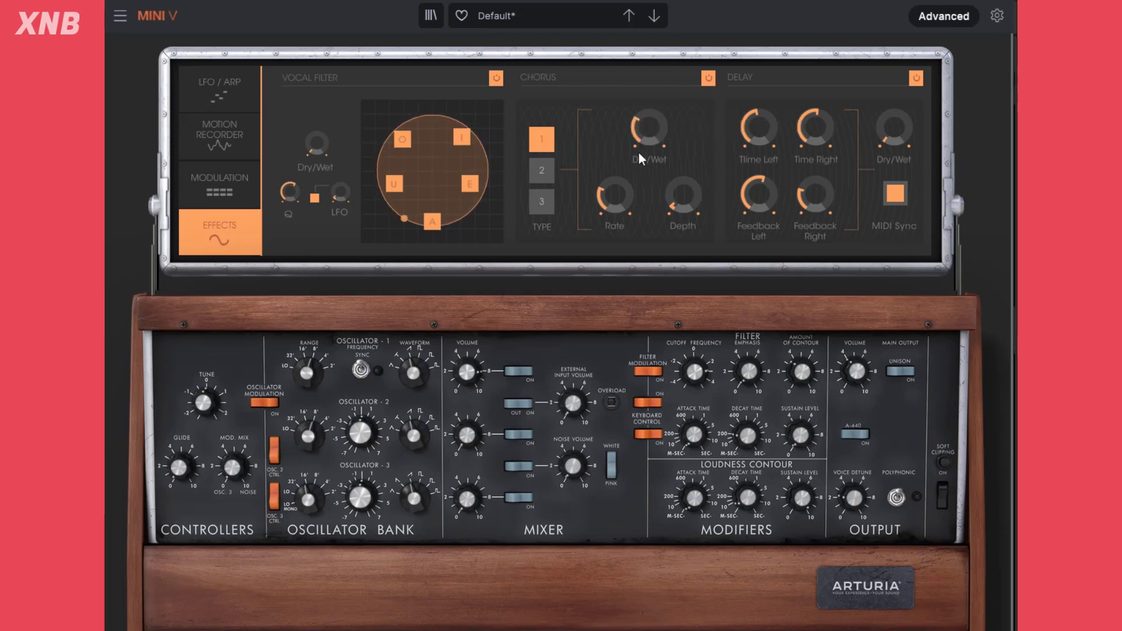
- Start the arpeggiator, try its descending, arrow and scattered-note modes, and return it to the ascending mode
left_click(222, 111)
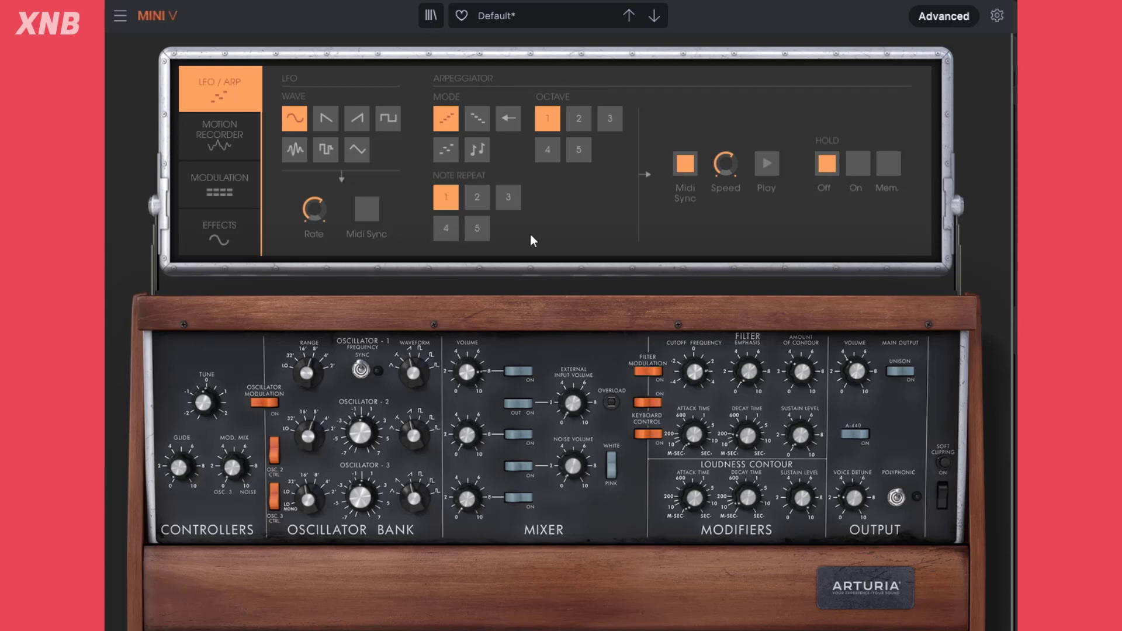
left_click(766, 168)
left_click(481, 121)
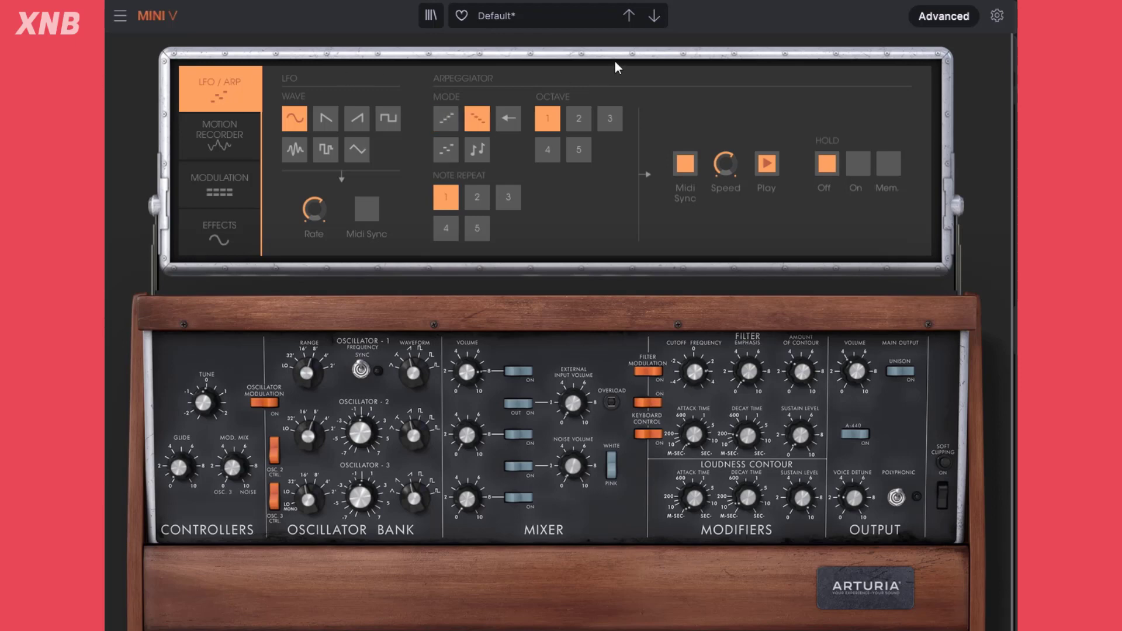
left_click(510, 119)
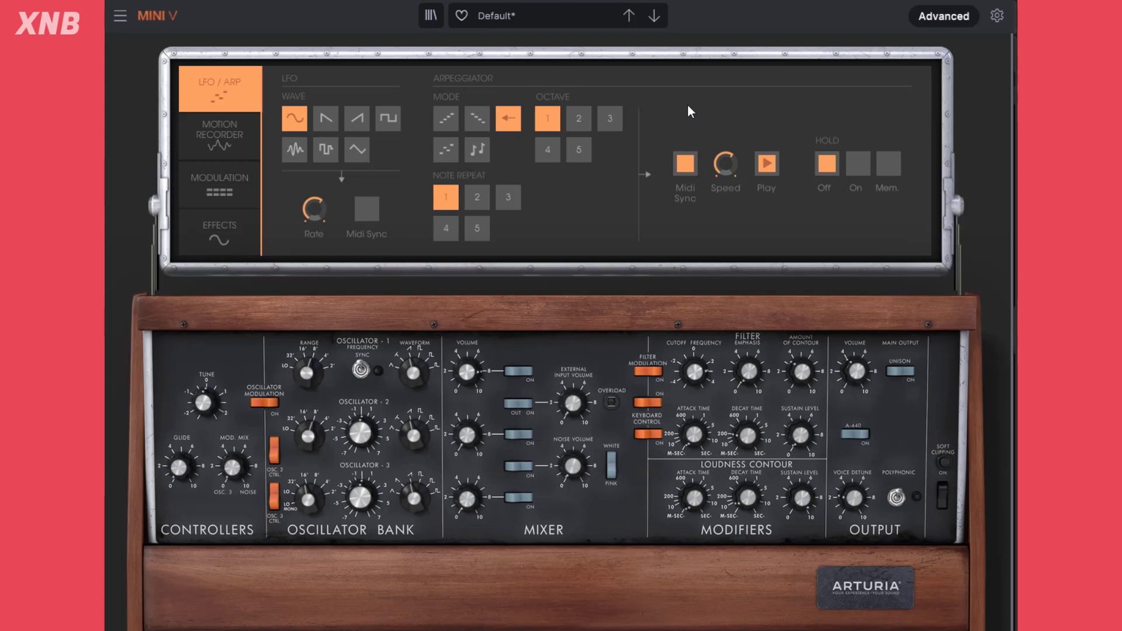
left_click(444, 155)
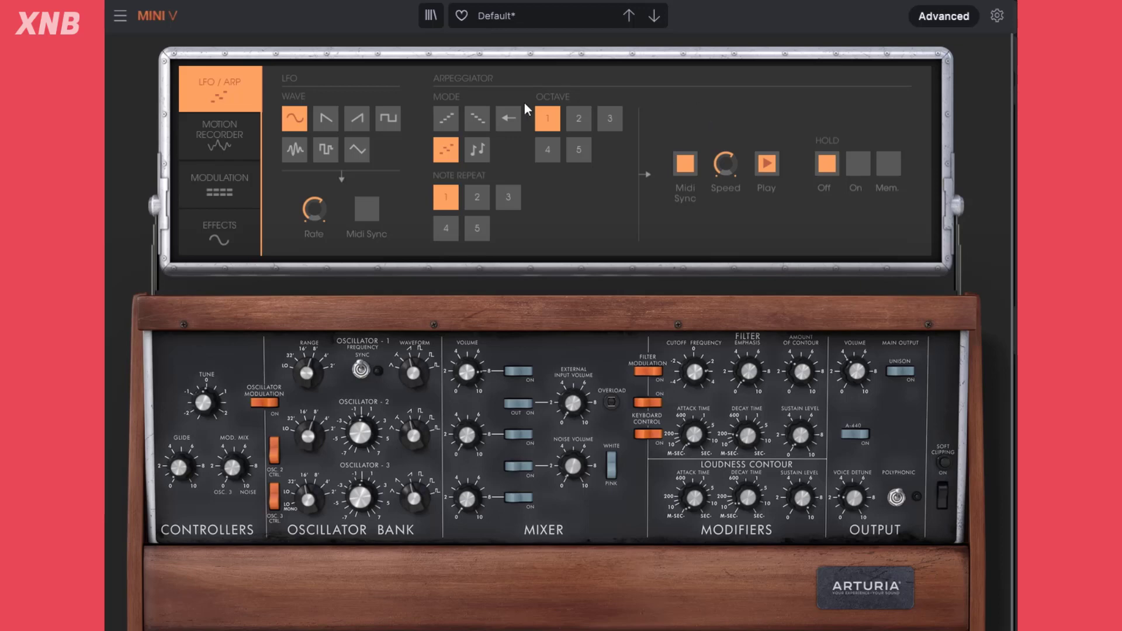
left_click(450, 117)
- Try the arpeggiator's music-note mode
mouse_move(731, 172)
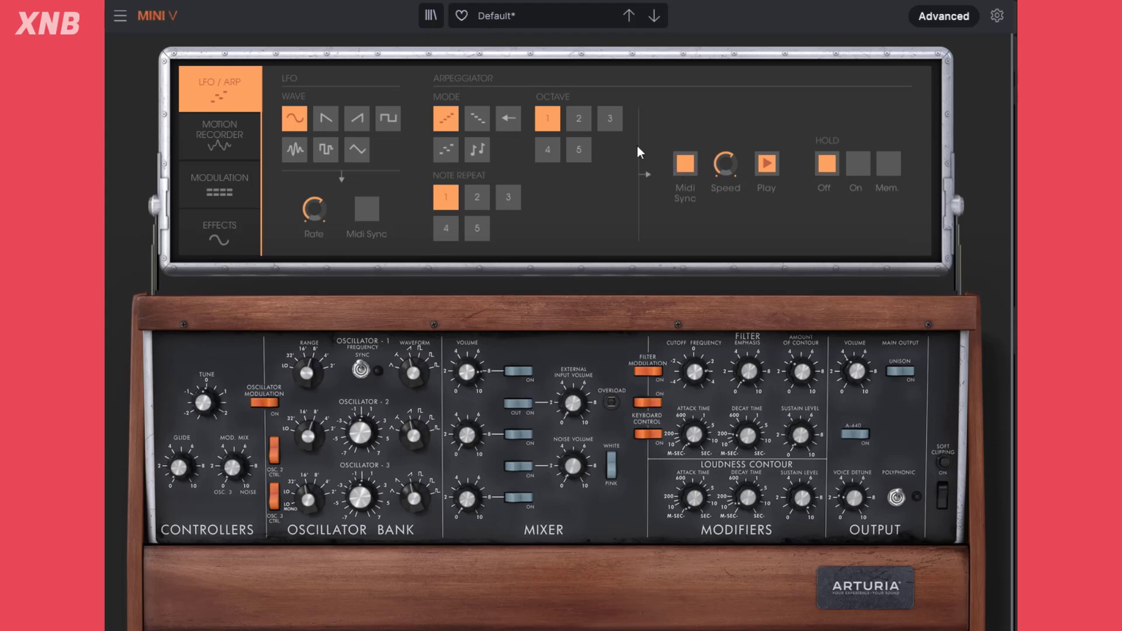
mouse_move(728, 161)
left_mouse_down()
mouse_move(728, 184)
mouse_move(728, 162)
left_mouse_up()
left_click(943, 17)
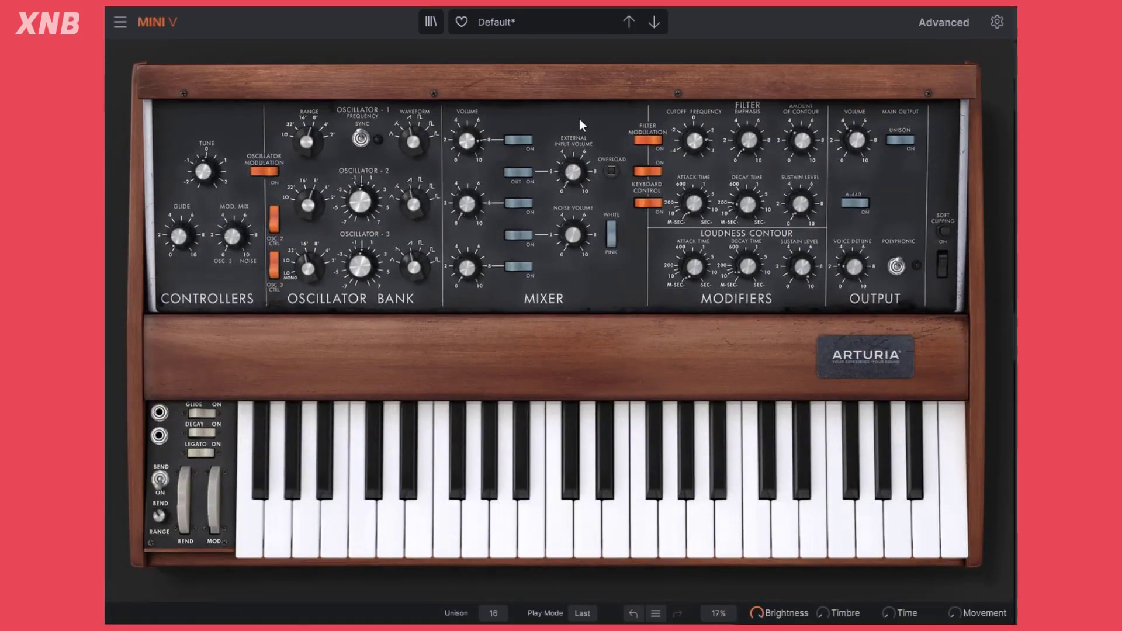
left_click(957, 23)
left_click(470, 159)
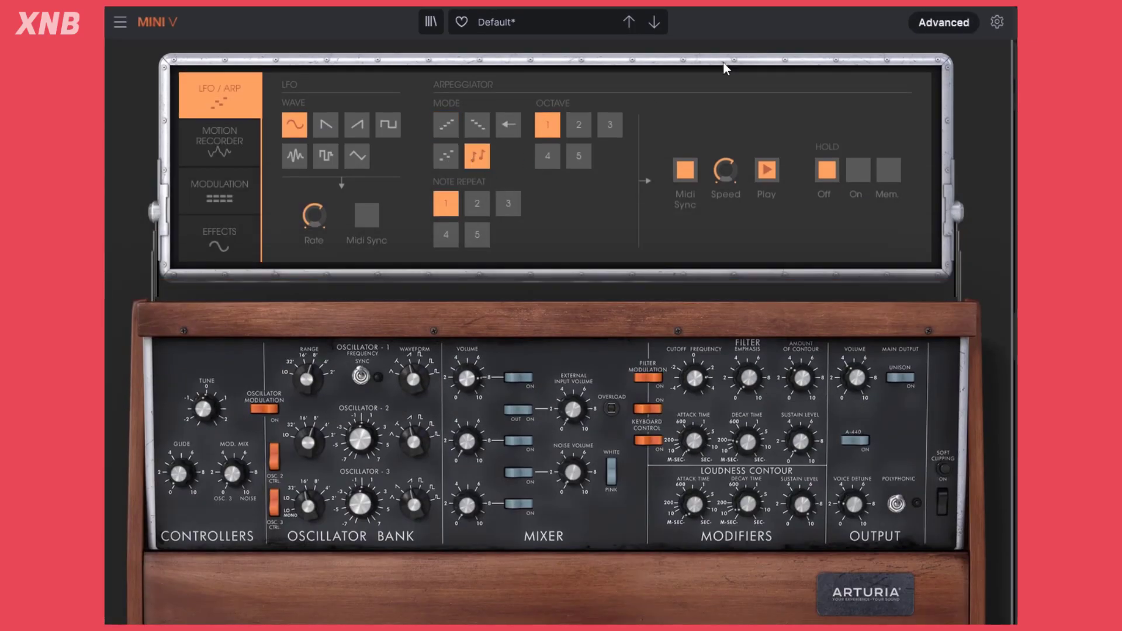
- Collapse the advanced section to view the full synth and keyboard, and expand it again
left_click(942, 24)
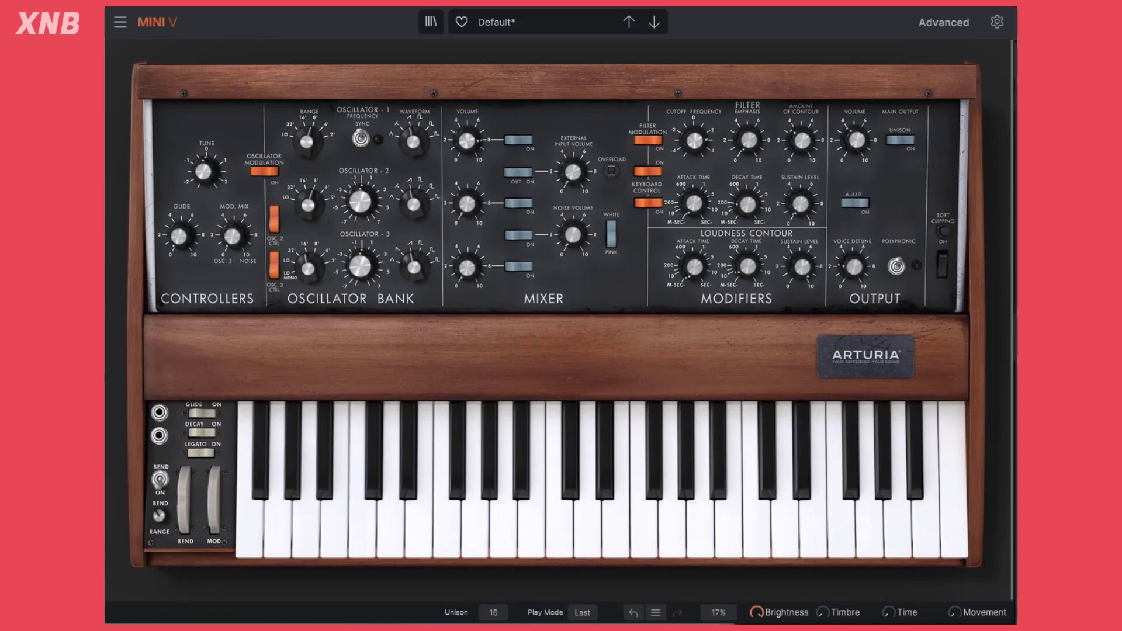
left_click(944, 22)
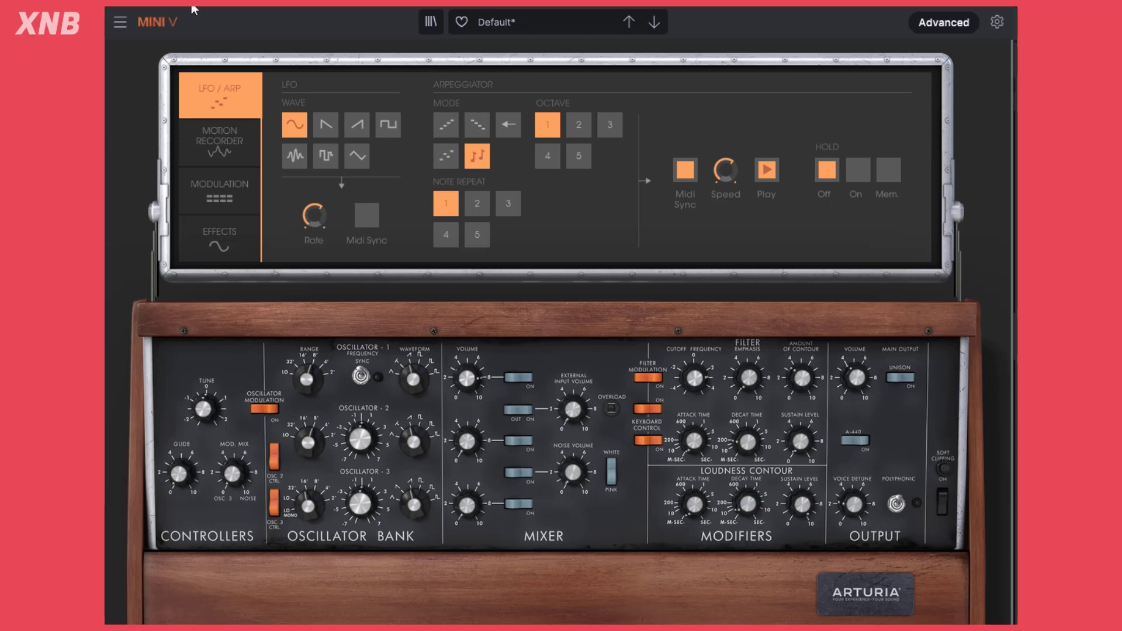
scroll(401, 374, "down", 1)
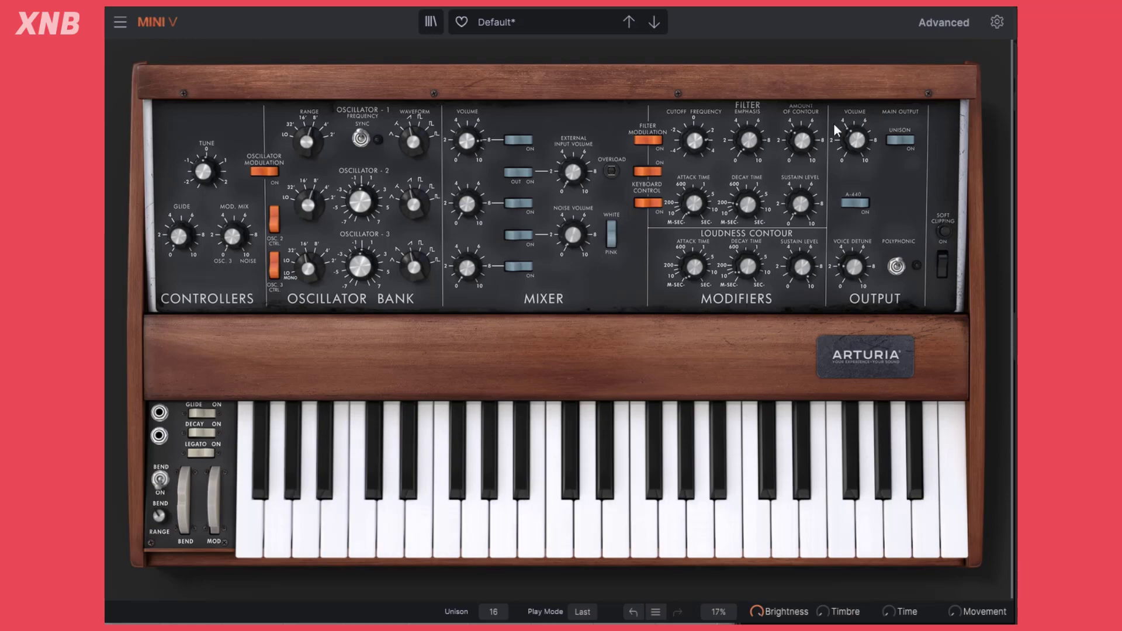
left_click(939, 26)
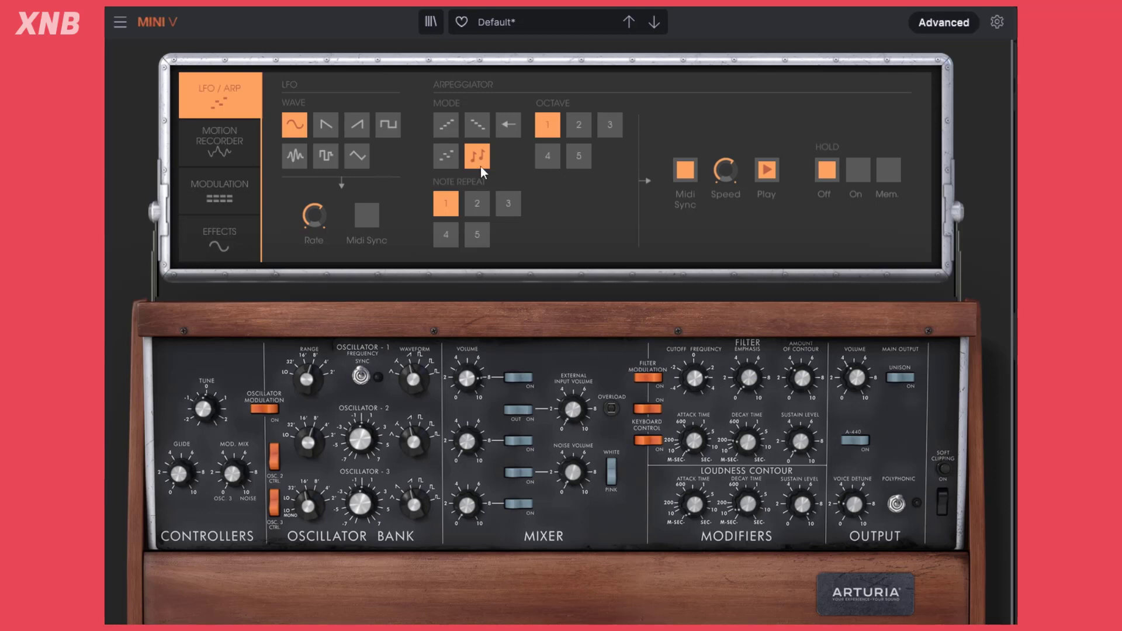
- Set the arpeggiator to the ascending mode and try octave ranges 2 to 5 before returning to 1
left_click(443, 129)
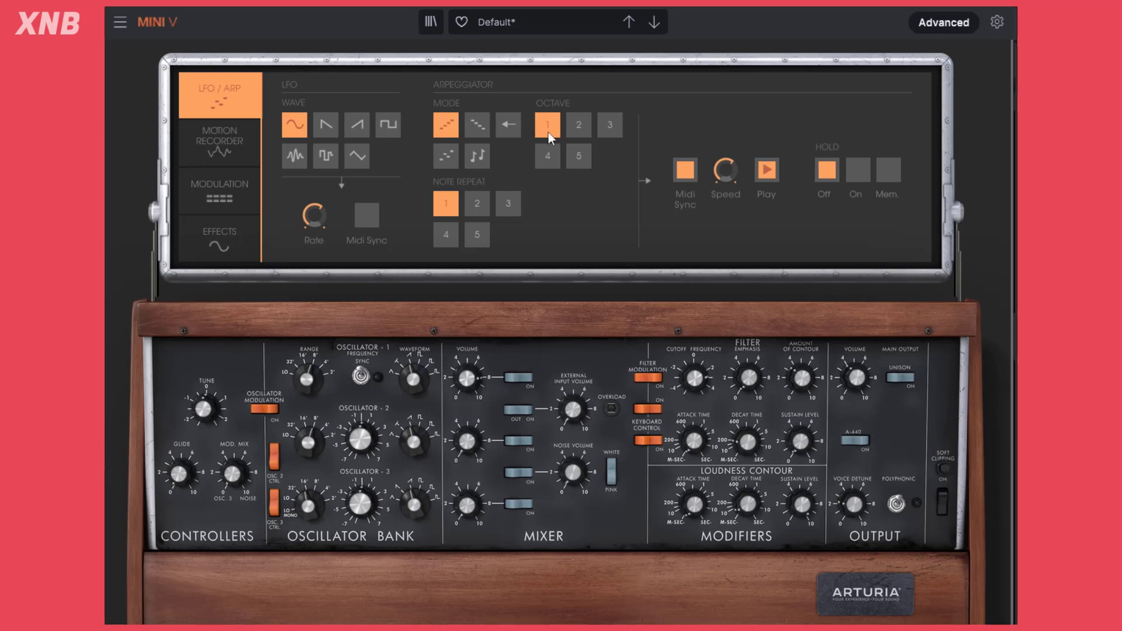
left_click(577, 129)
left_click(611, 123)
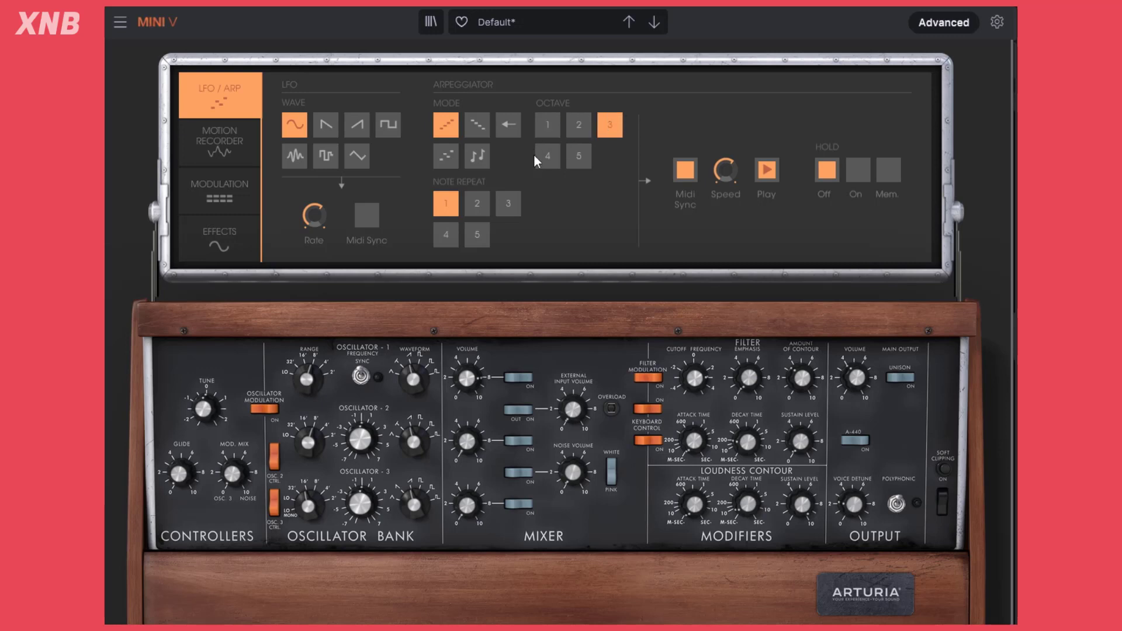
left_click(555, 159)
left_click(576, 156)
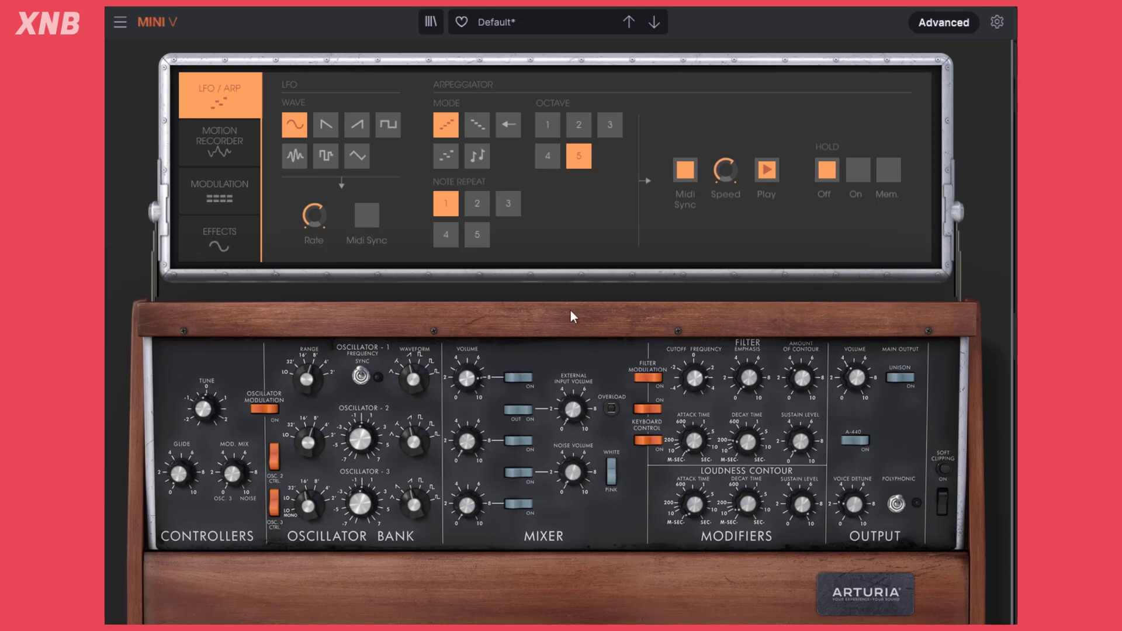
left_click(552, 126)
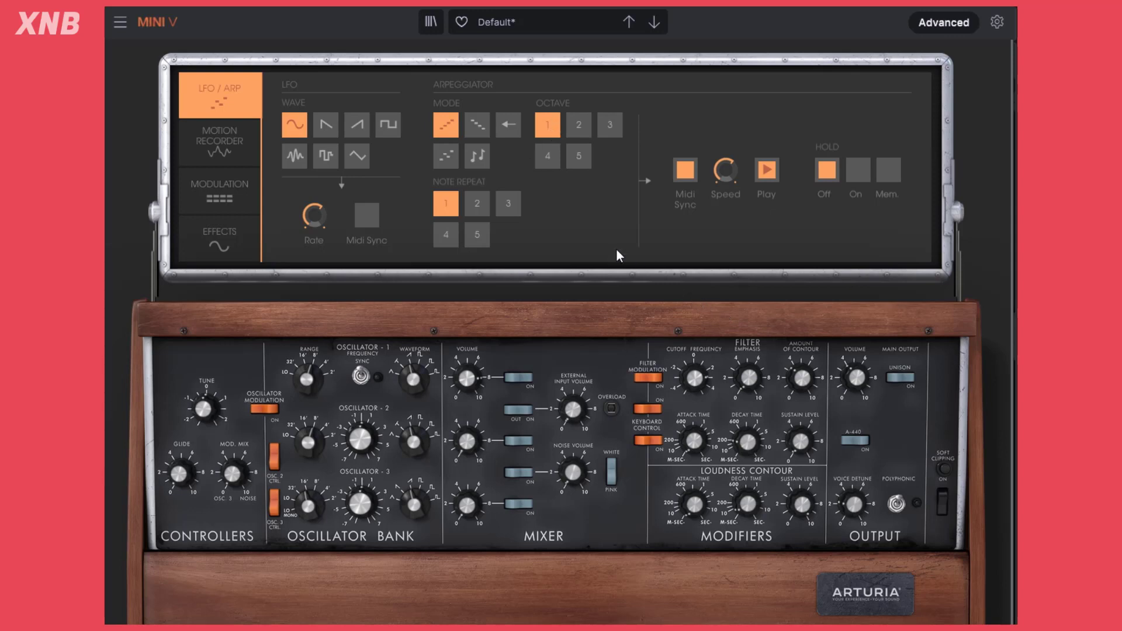
- Raise the arpeggiator's octave range one level at a time from 2 up to 5
left_click(585, 129)
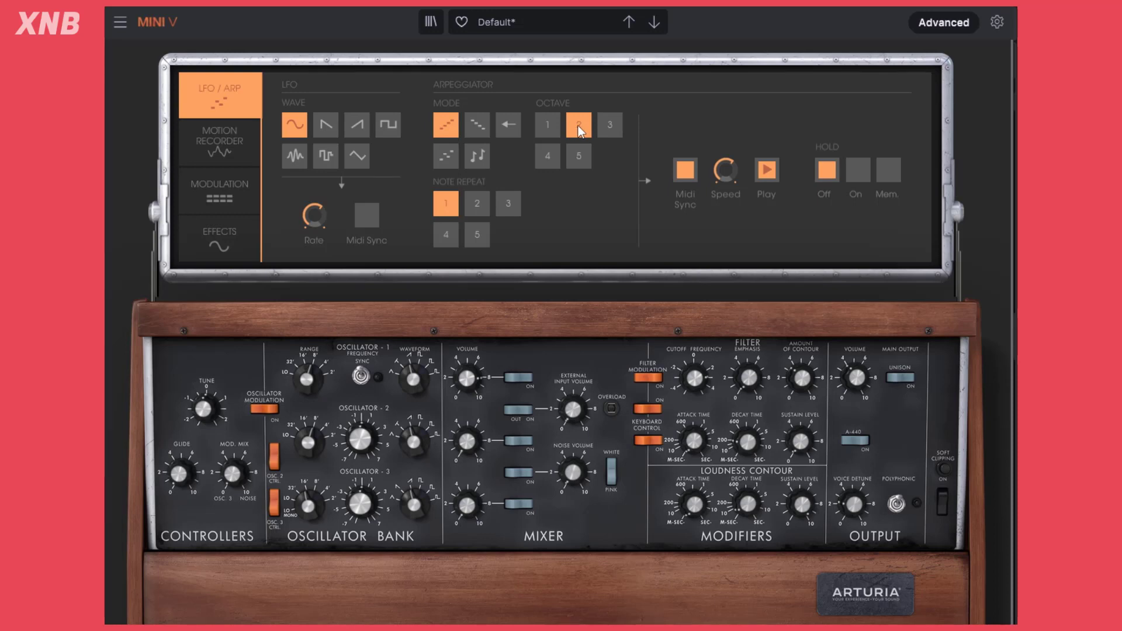
left_click(611, 126)
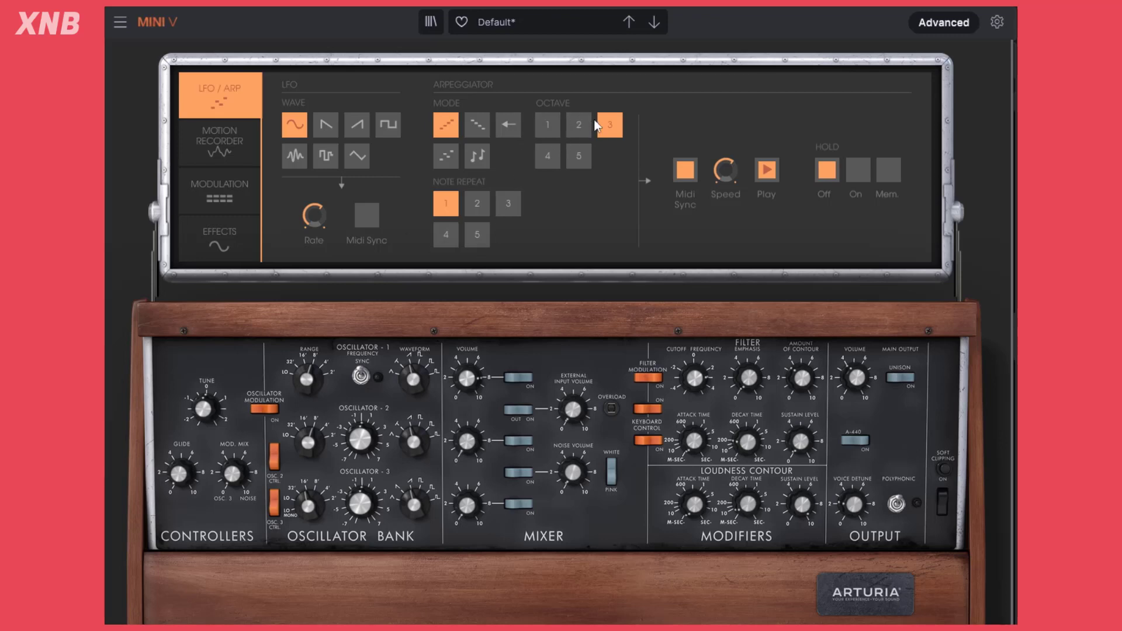
left_click(552, 161)
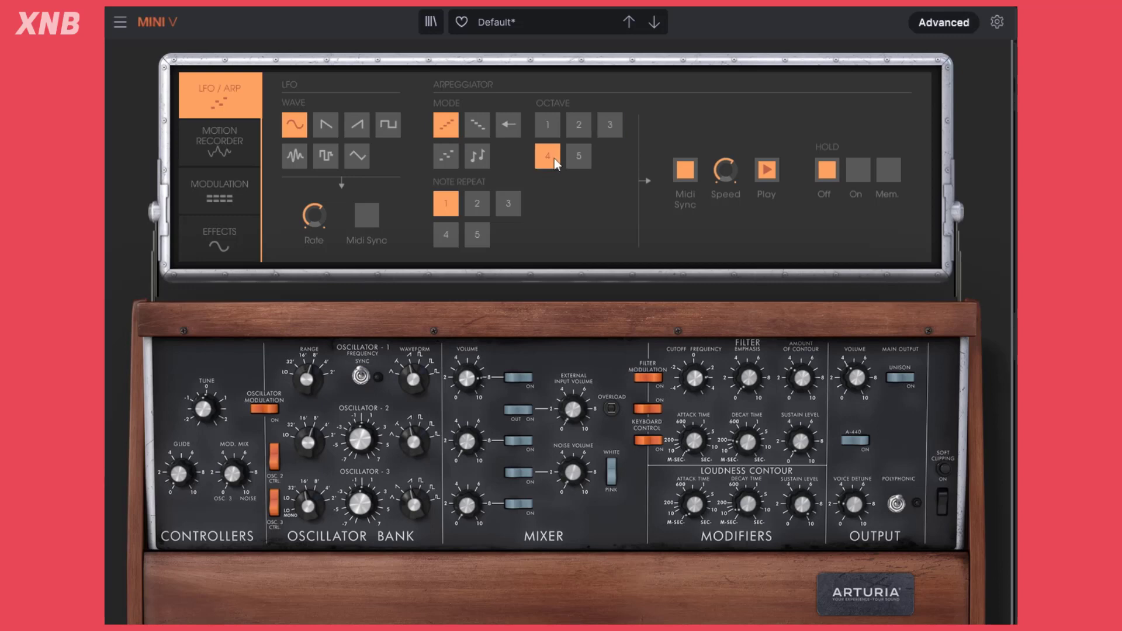
left_click(578, 161)
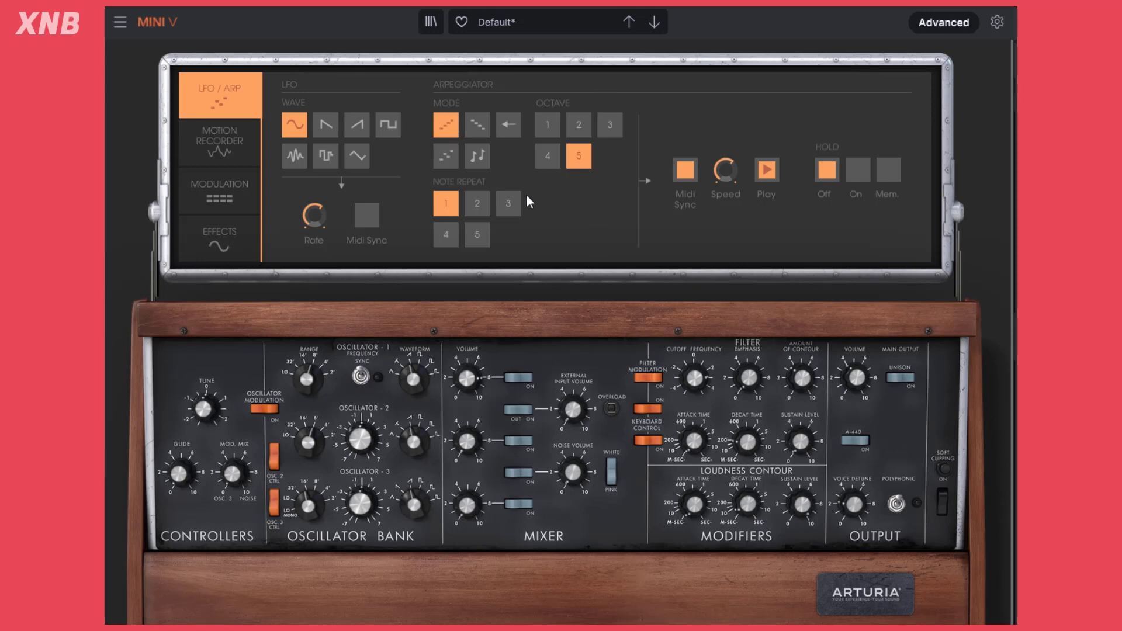
- Step the arpeggiator's octave range through 2, 3, 4 and 5 again
left_click(581, 126)
left_click(611, 126)
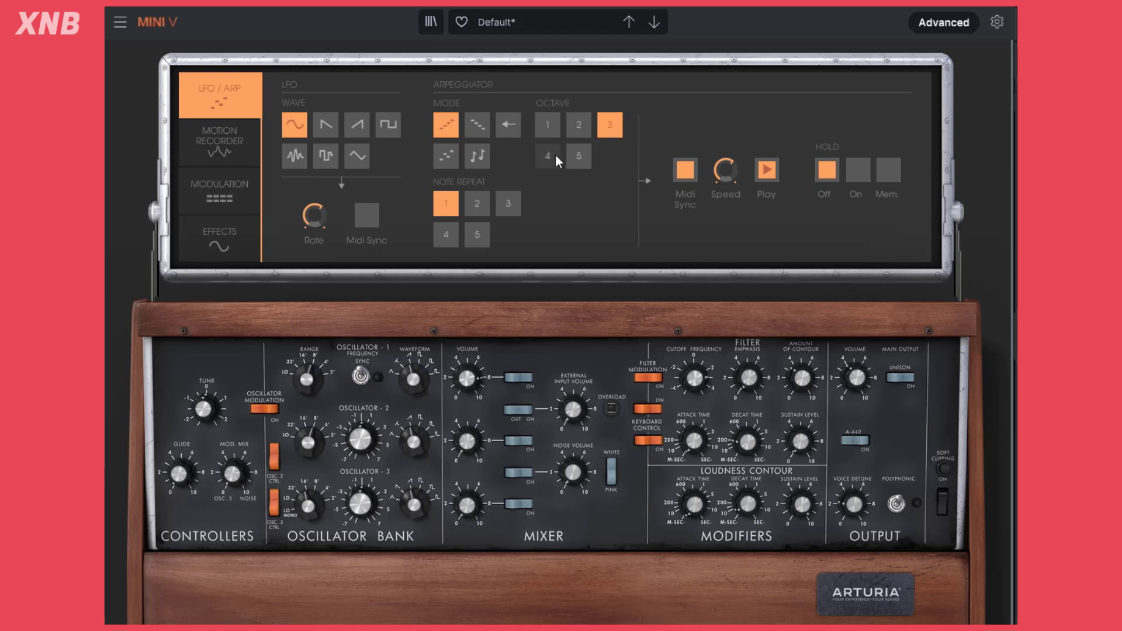
left_click(553, 157)
left_click(575, 165)
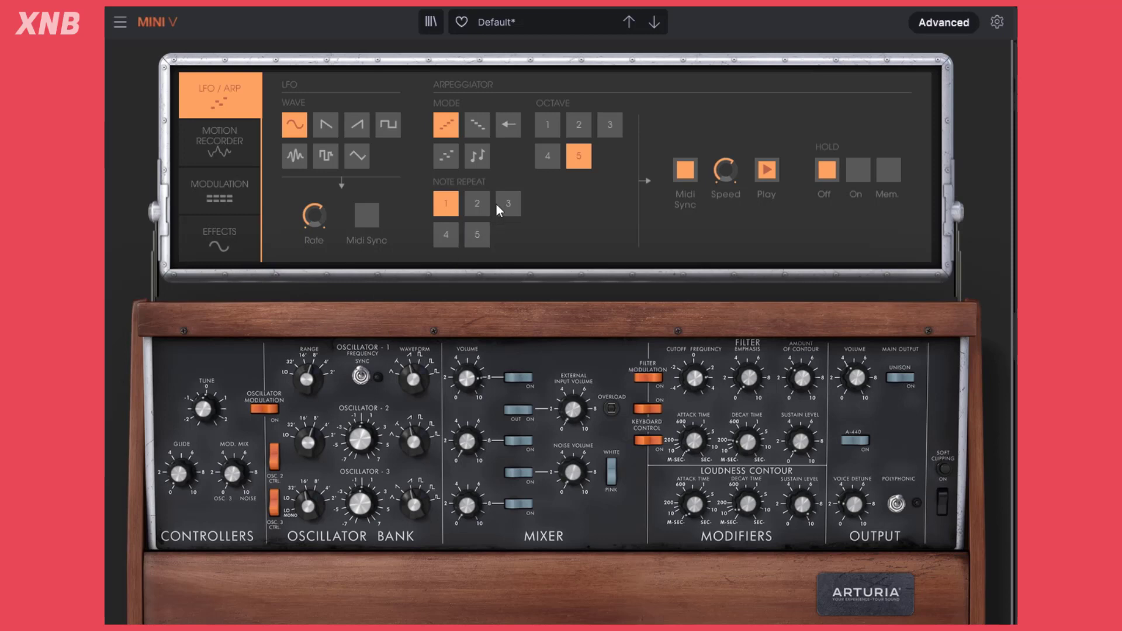
- Try octave range 3 with a note repeat of 3, and return both arpeggiator settings to 1
left_click(603, 127)
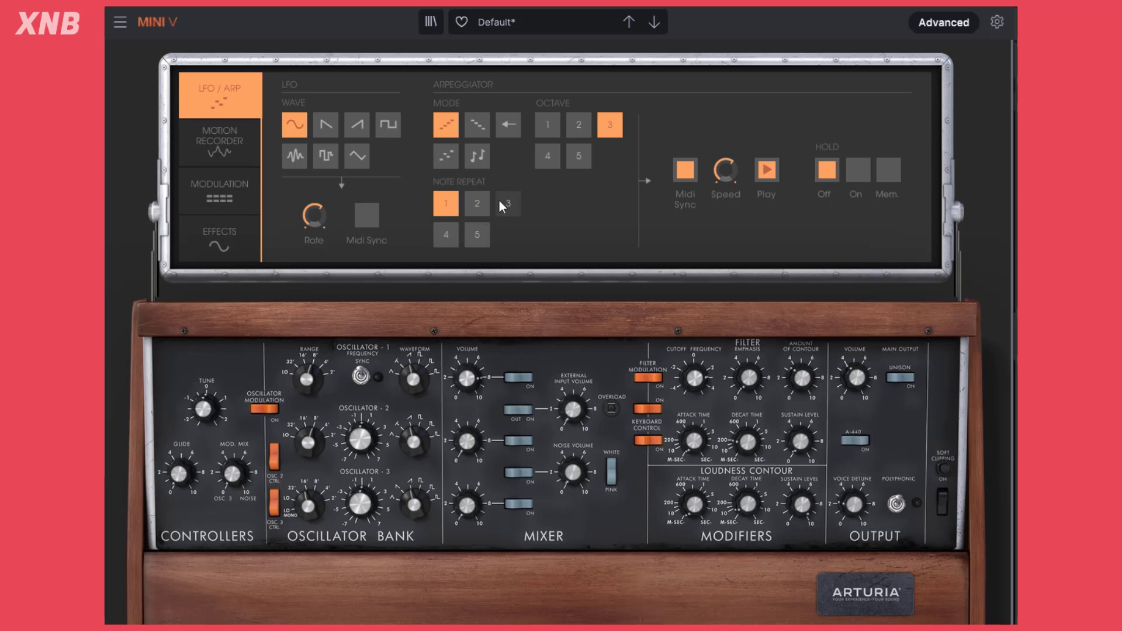
left_click(514, 214)
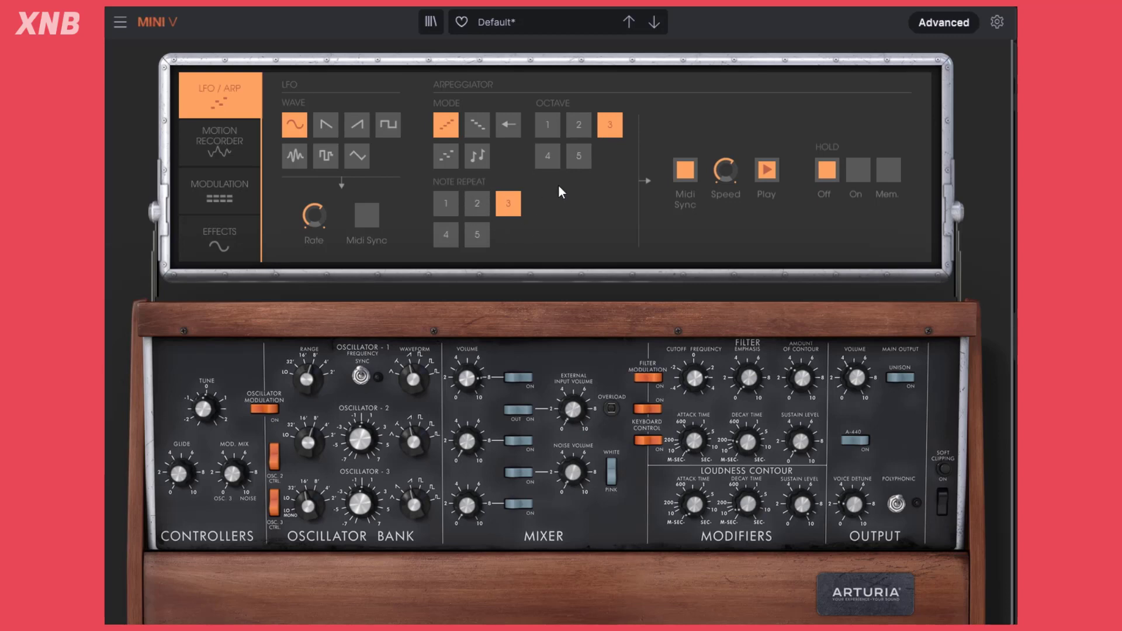
left_click(448, 205)
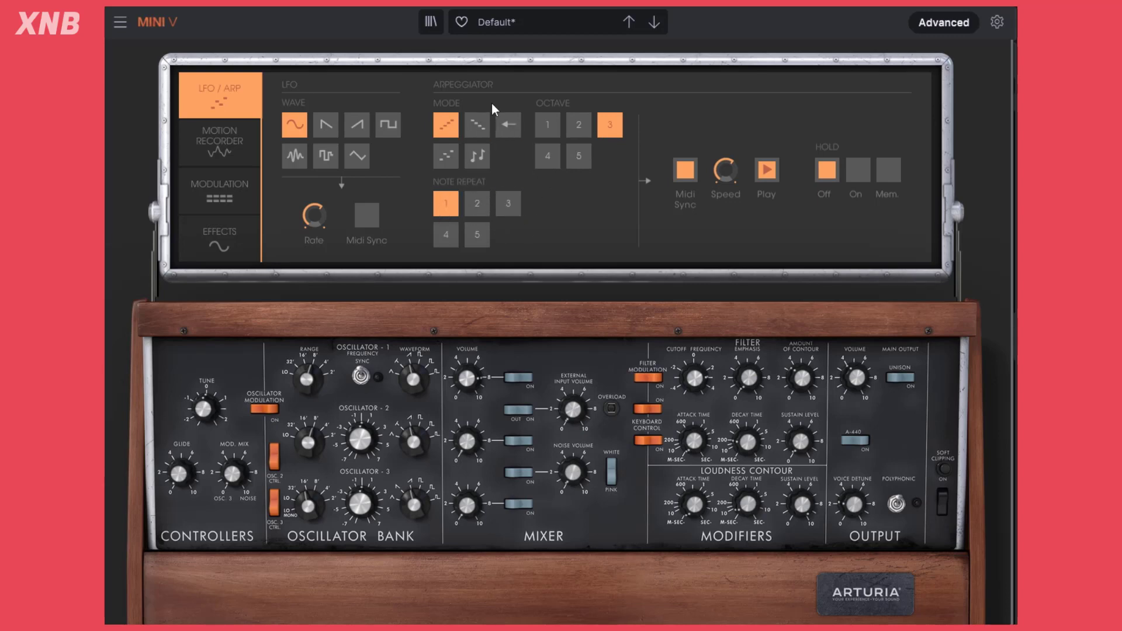
left_click(547, 125)
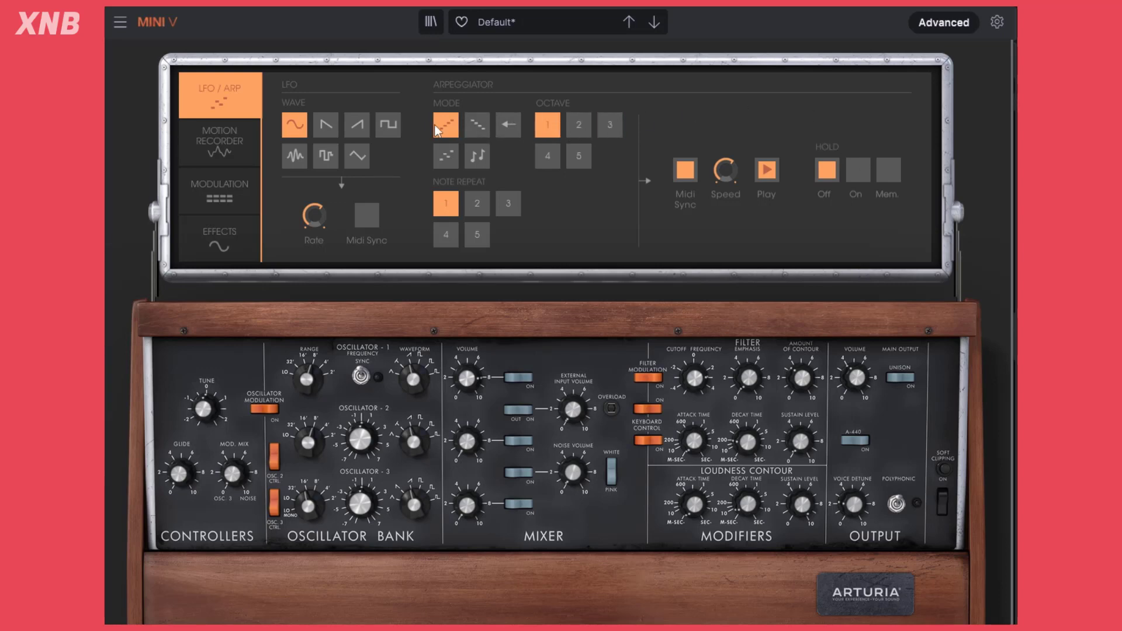
- Stop the arpeggiator, set its Hold to On and start it playing again
left_click(767, 171)
left_click(858, 170)
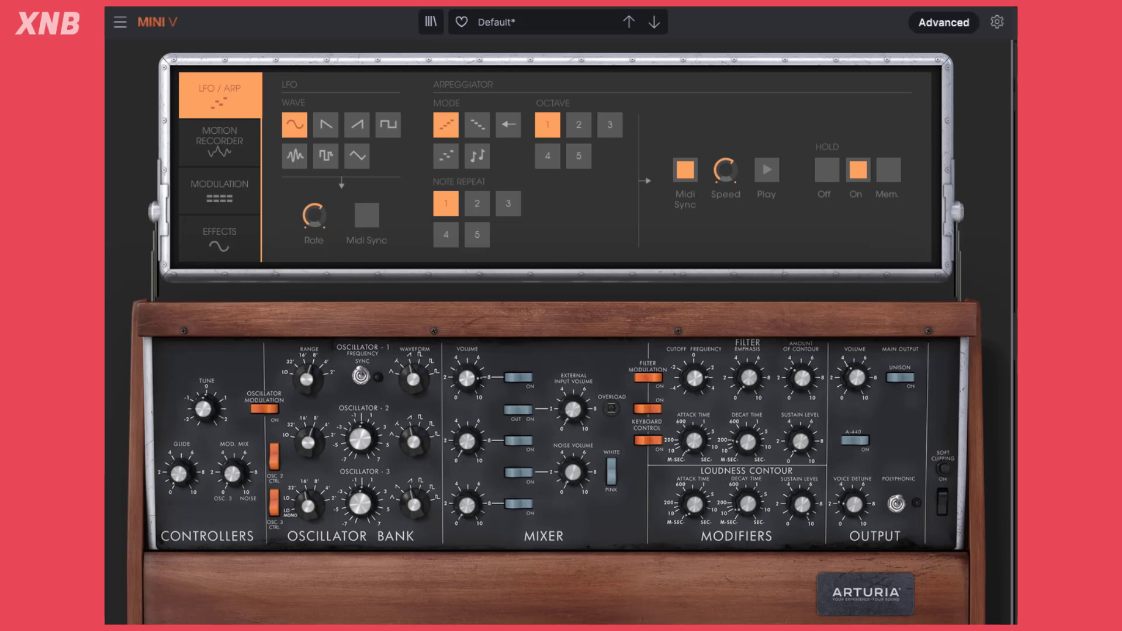
left_click(766, 170)
- Switch between the full keyboard and the advanced section to watch the held notes, and silence all sounds with Panic
left_click(943, 24)
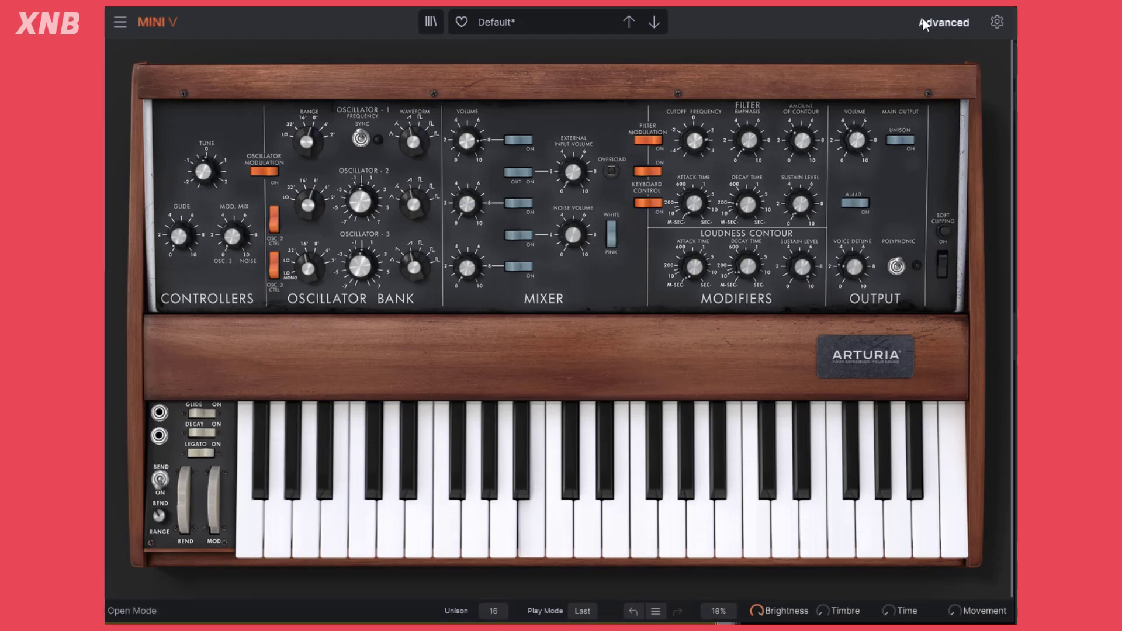
left_click(943, 22)
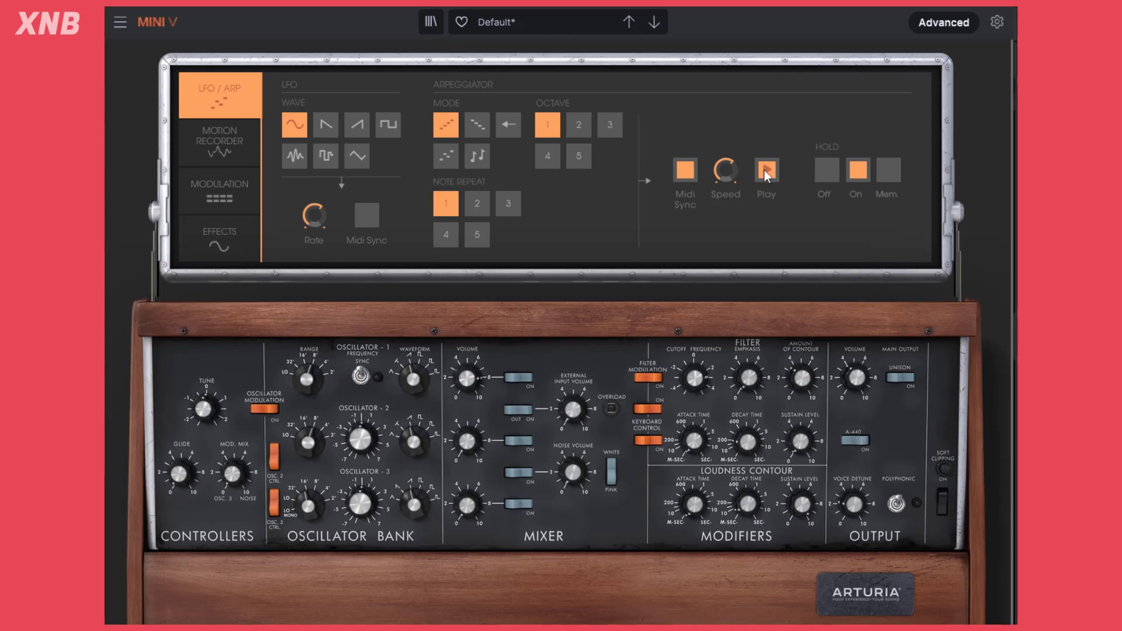
left_click(959, 21)
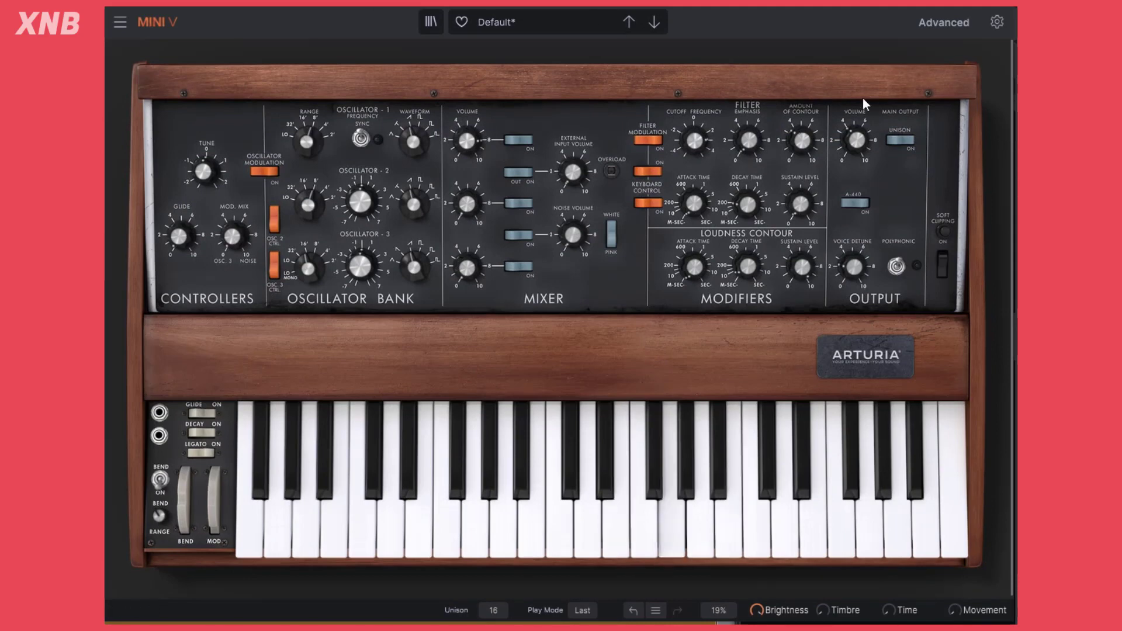
left_click(946, 23)
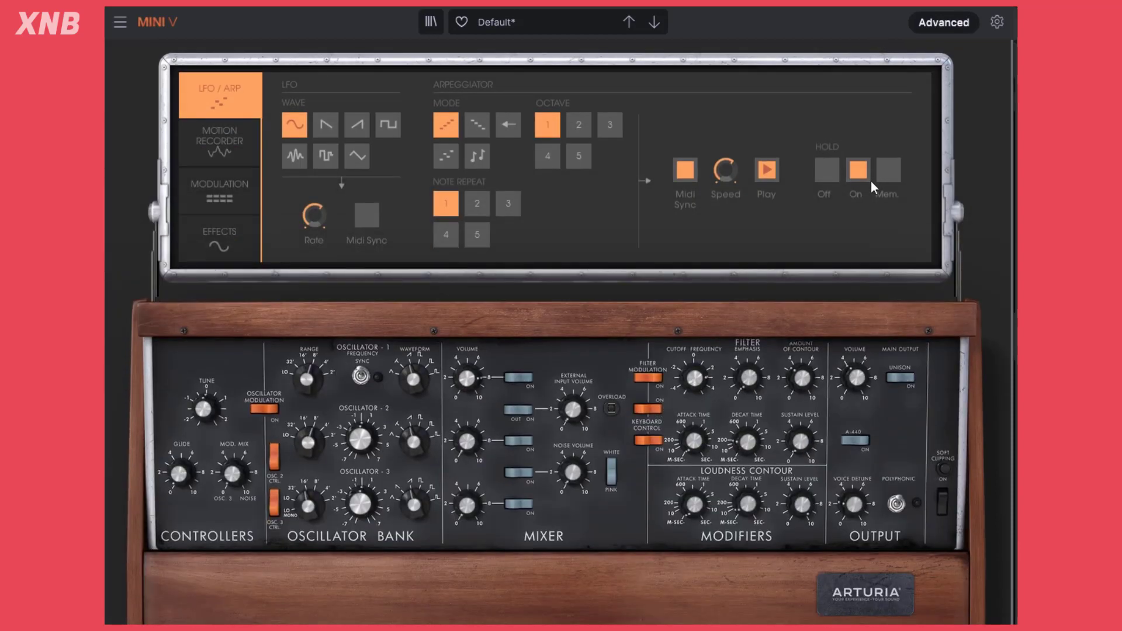
left_click(934, 22)
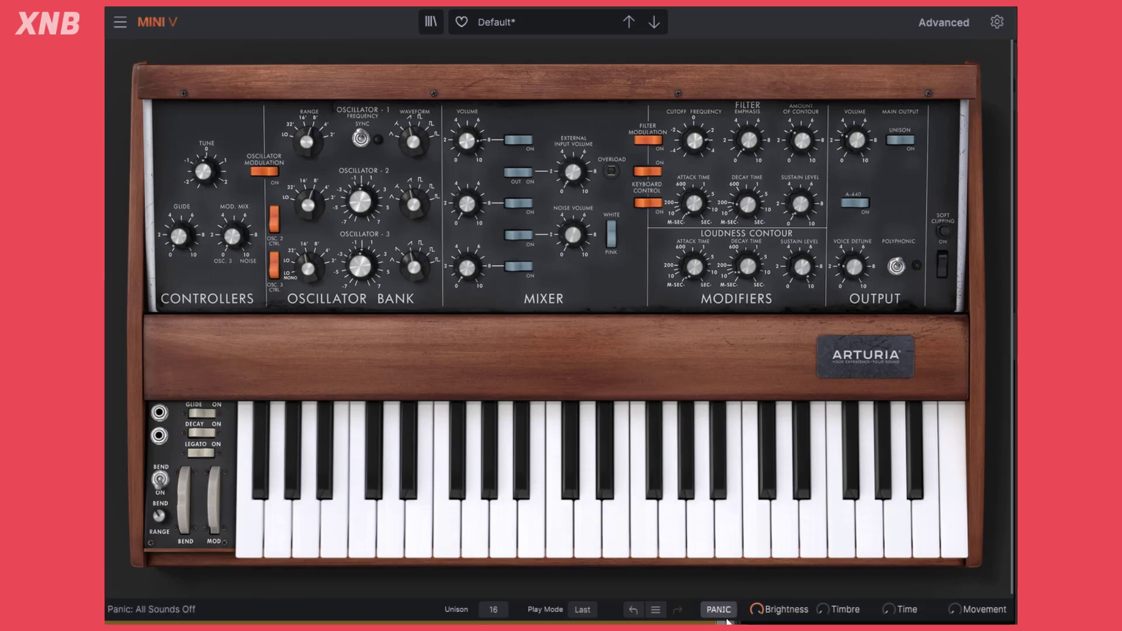
left_click(720, 609)
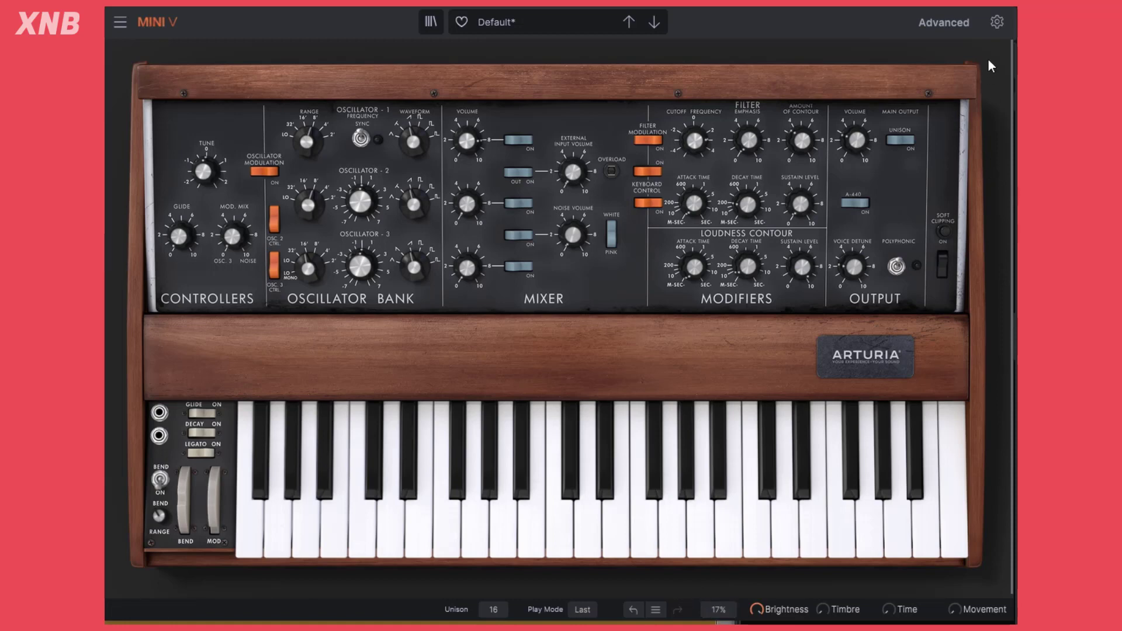
- Set the arpeggiator's Hold to Mem. and try it with a note on the virtual keyboard
left_click(947, 21)
left_click(888, 169)
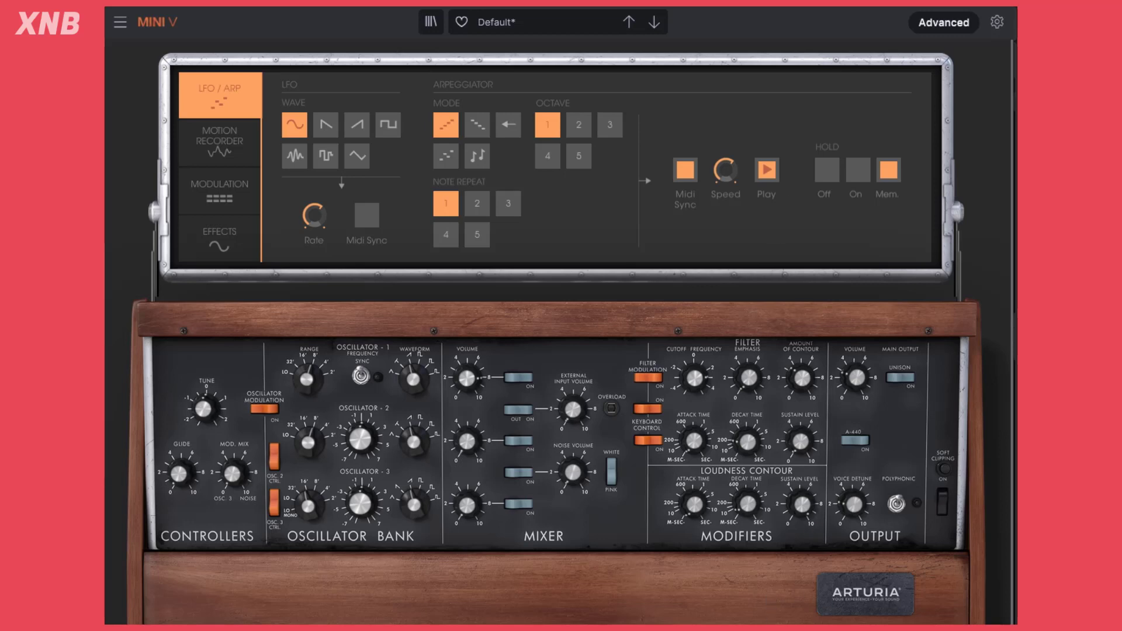
left_click(935, 26)
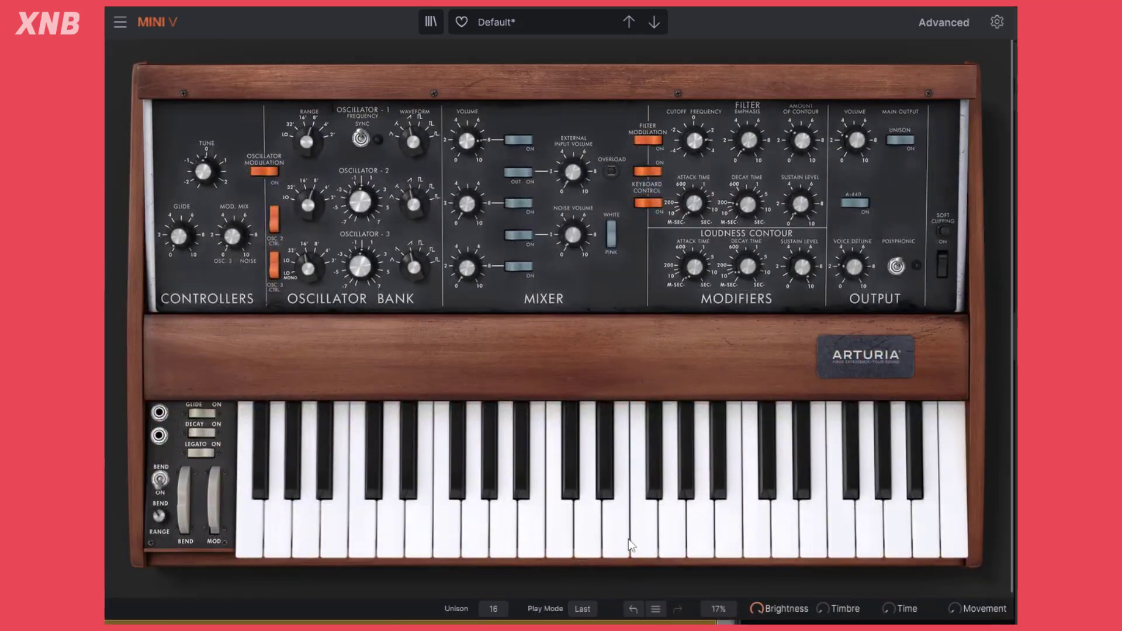
left_click(621, 533)
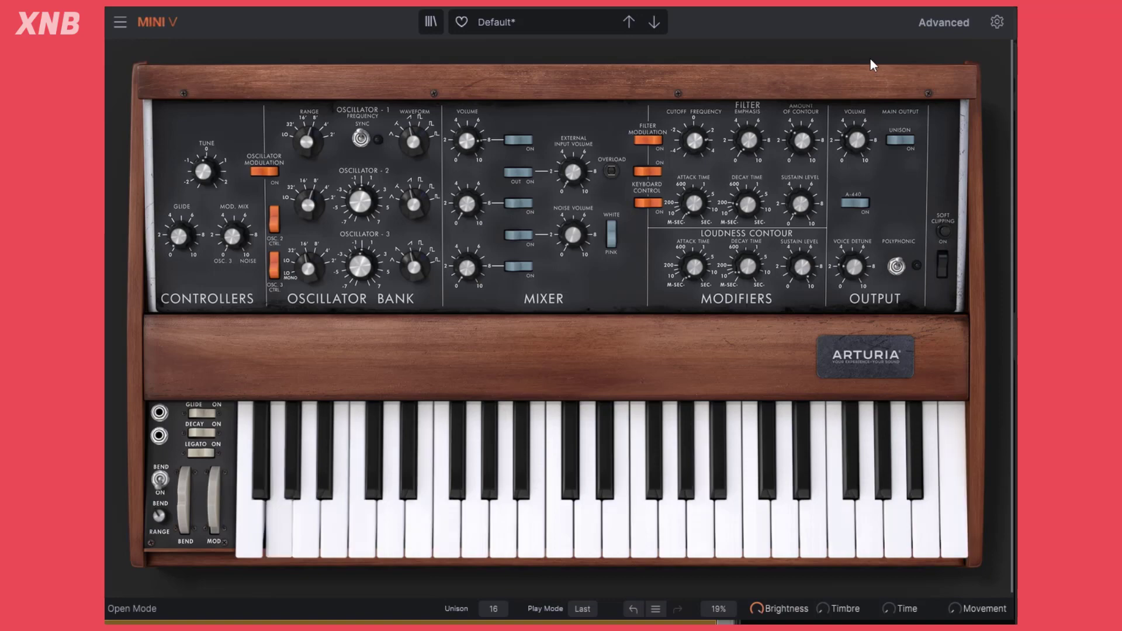
- Show the motion recorder in the advanced section and reload the Default template preset
left_click(929, 28)
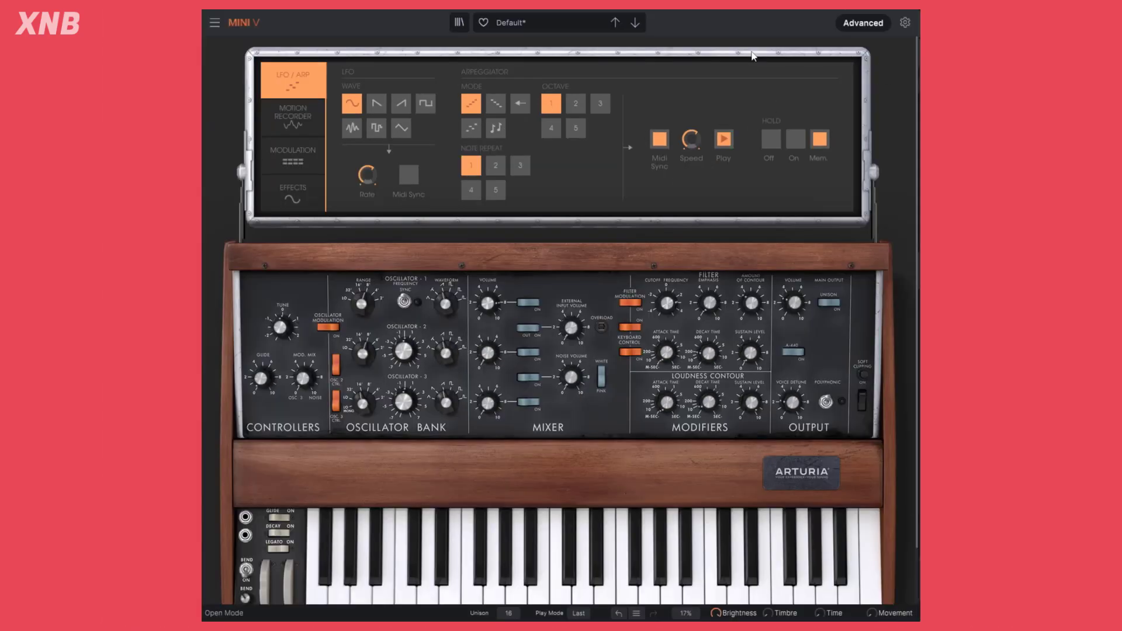
left_click(284, 119)
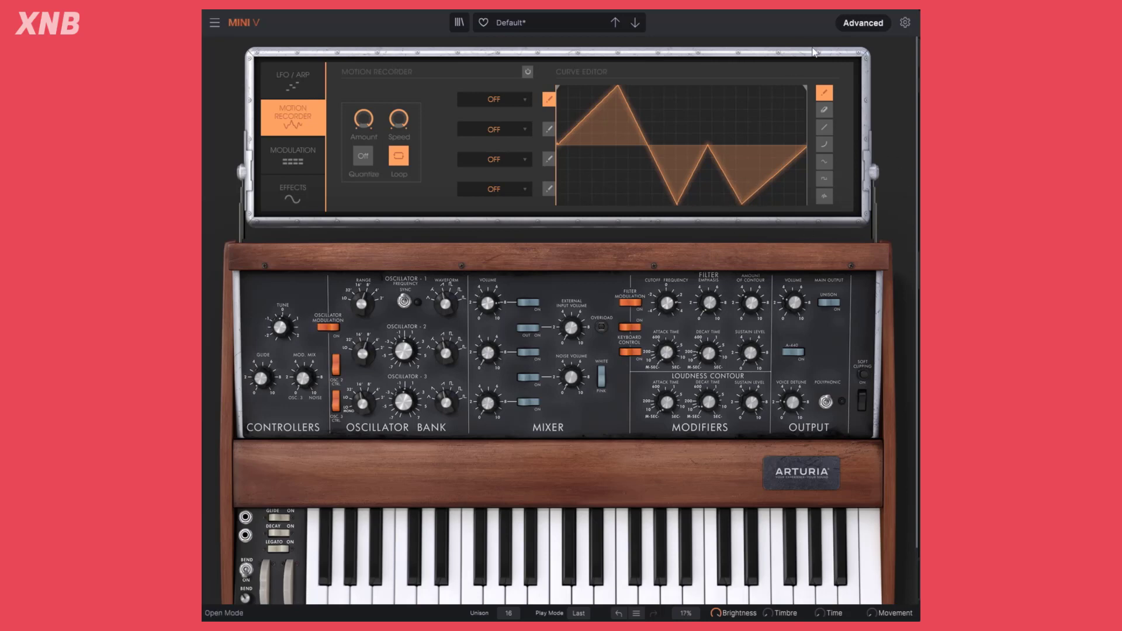
left_click(573, 25)
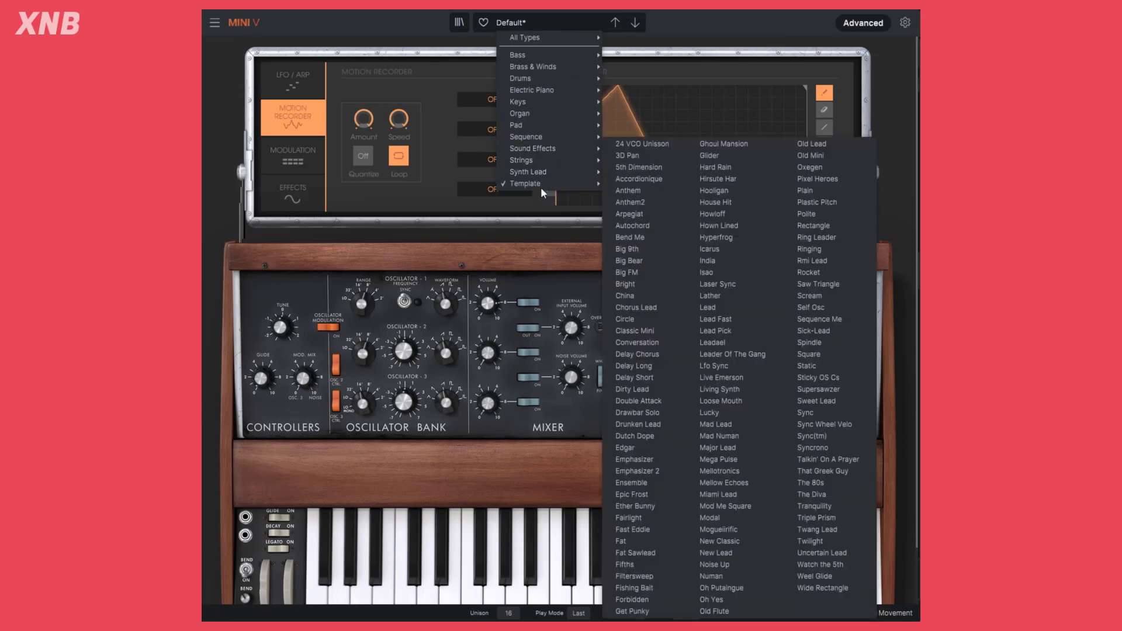
mouse_move(541, 185)
left_click(630, 220)
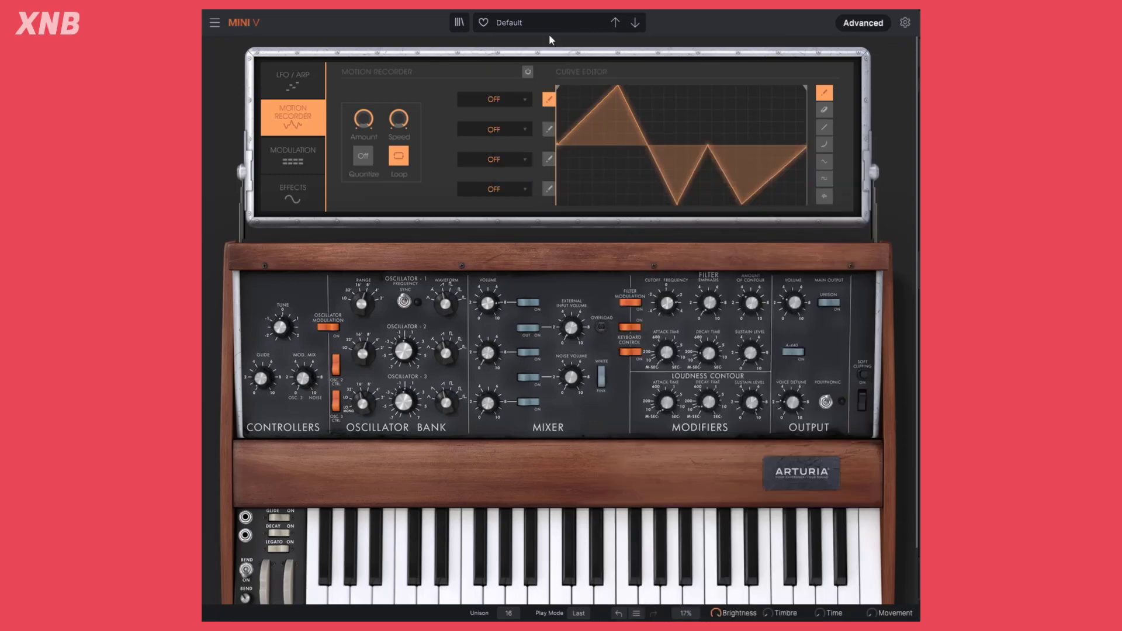
- Bring up the modulation matrix, switch on unison and slightly adjust the voice detune in the output section
left_click(295, 153)
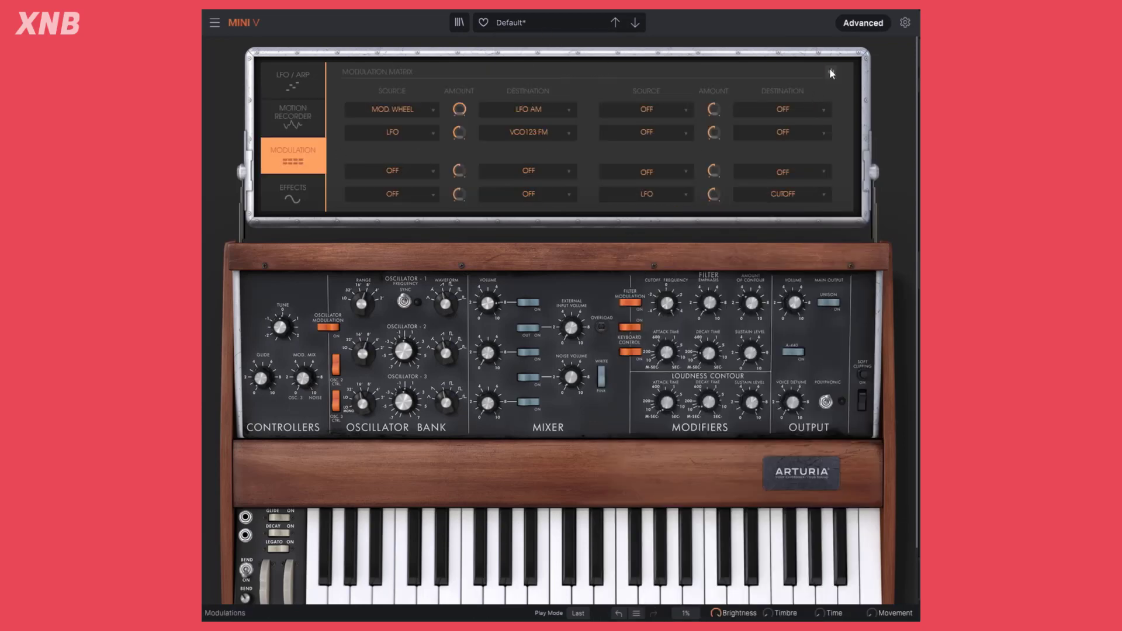
left_click(828, 304)
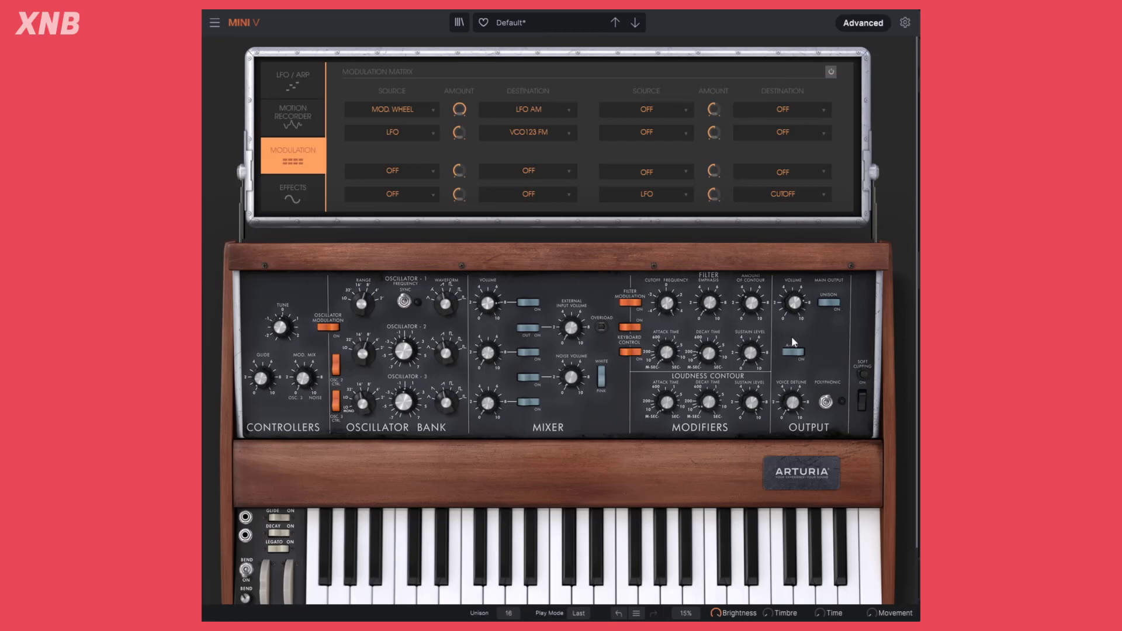
left_click_drag(792, 402, 793, 397)
- Look through the effects, modulation matrix and motion recorder pages of the advanced section
left_click(301, 198)
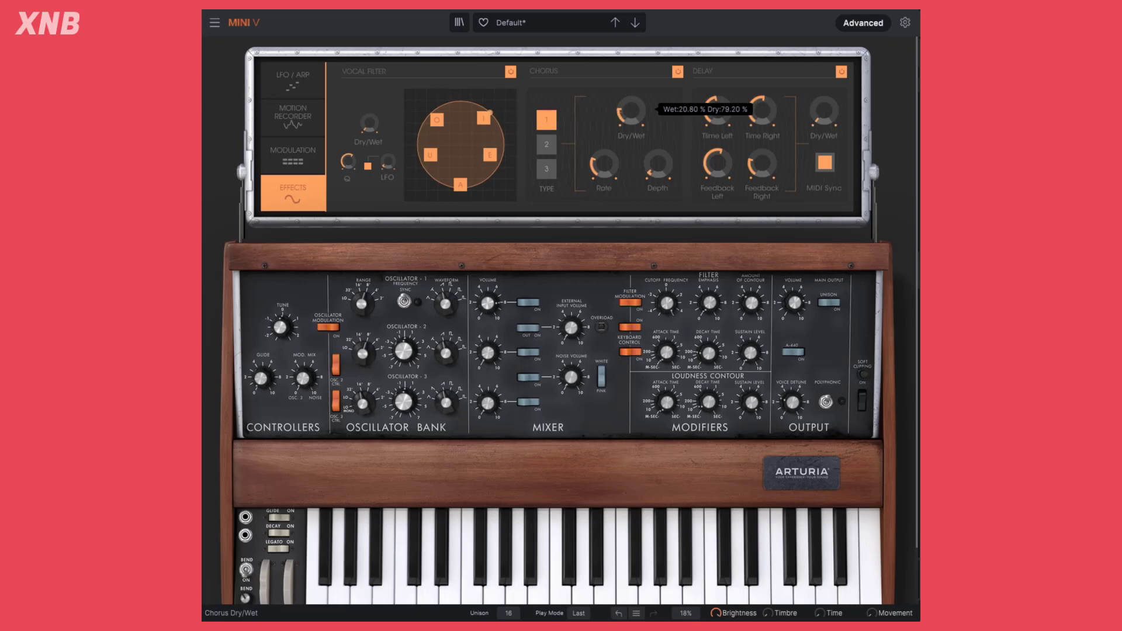
left_click(293, 155)
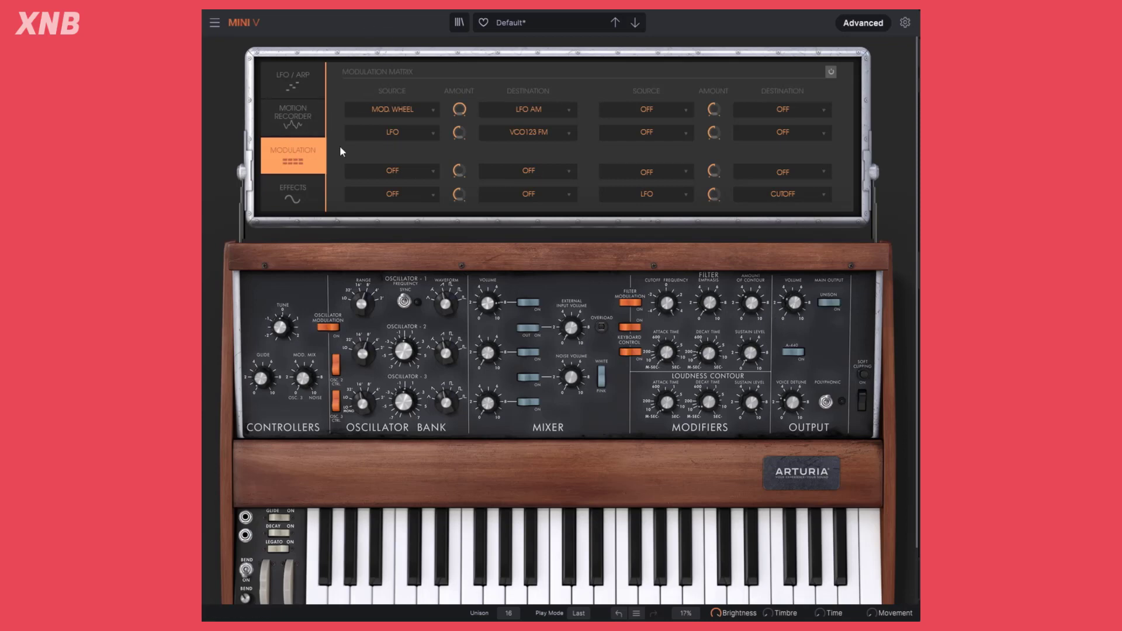
left_click(322, 119)
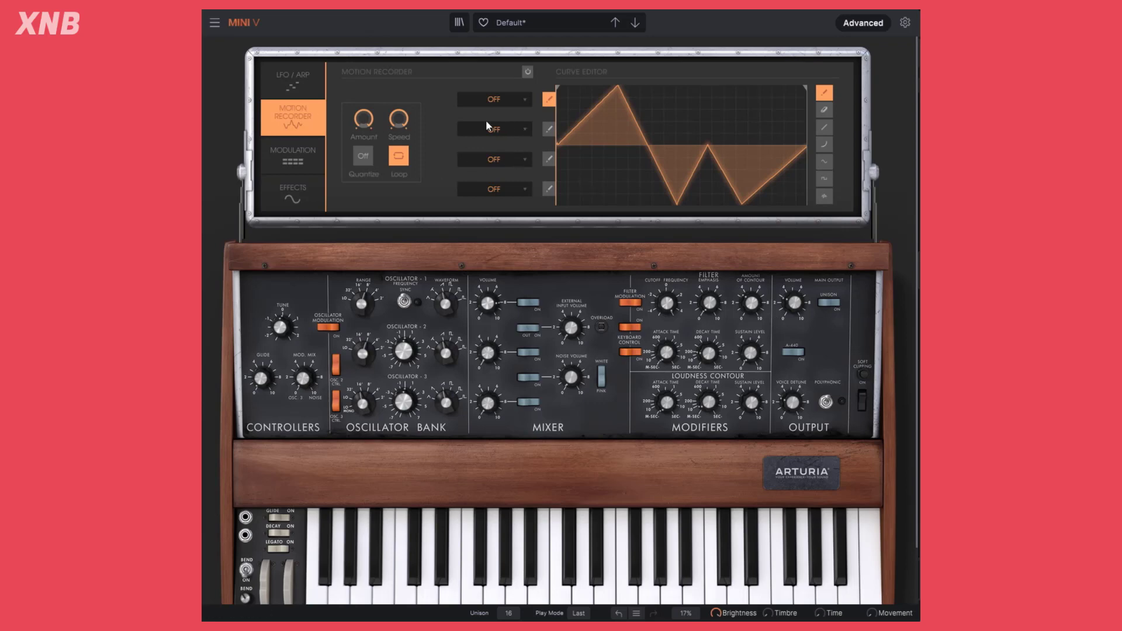
- Return to the modulation matrix and set oscillator 3's waveform to square with a width of about 0.48
left_click(299, 149)
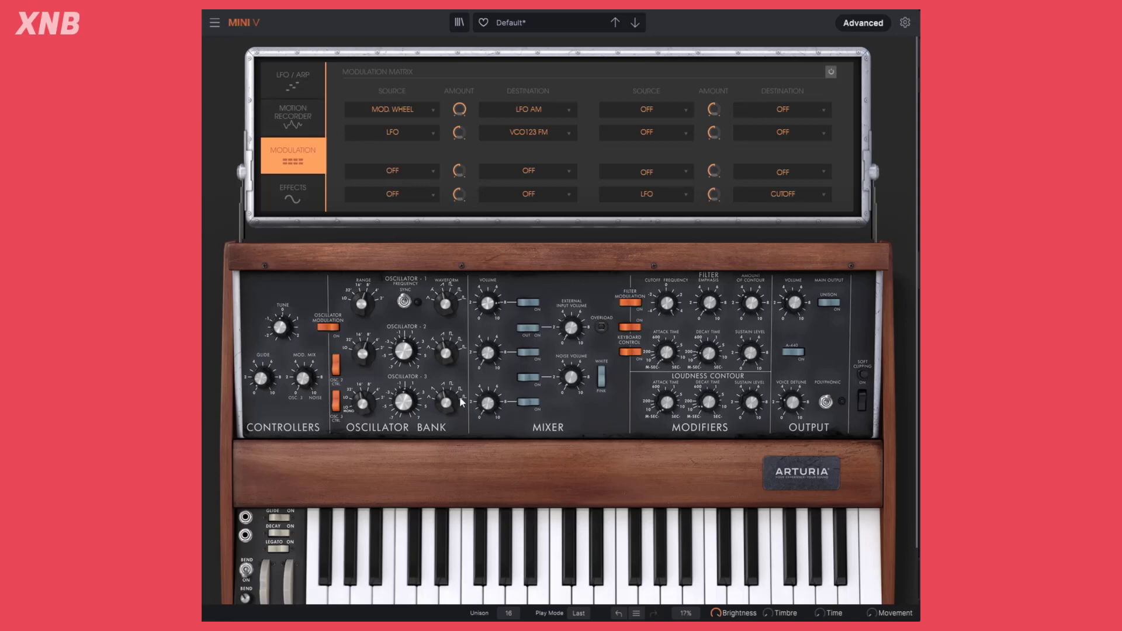
mouse_move(448, 399)
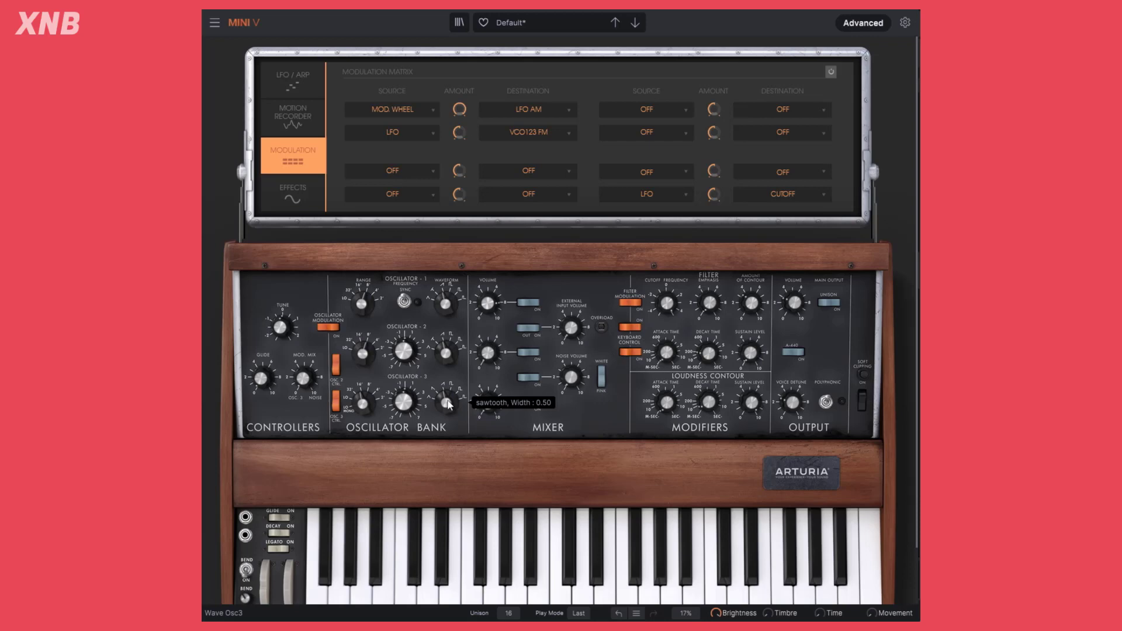
mouse_move(447, 400)
left_mouse_down()
mouse_move(447, 418)
mouse_move(447, 392)
left_mouse_up()
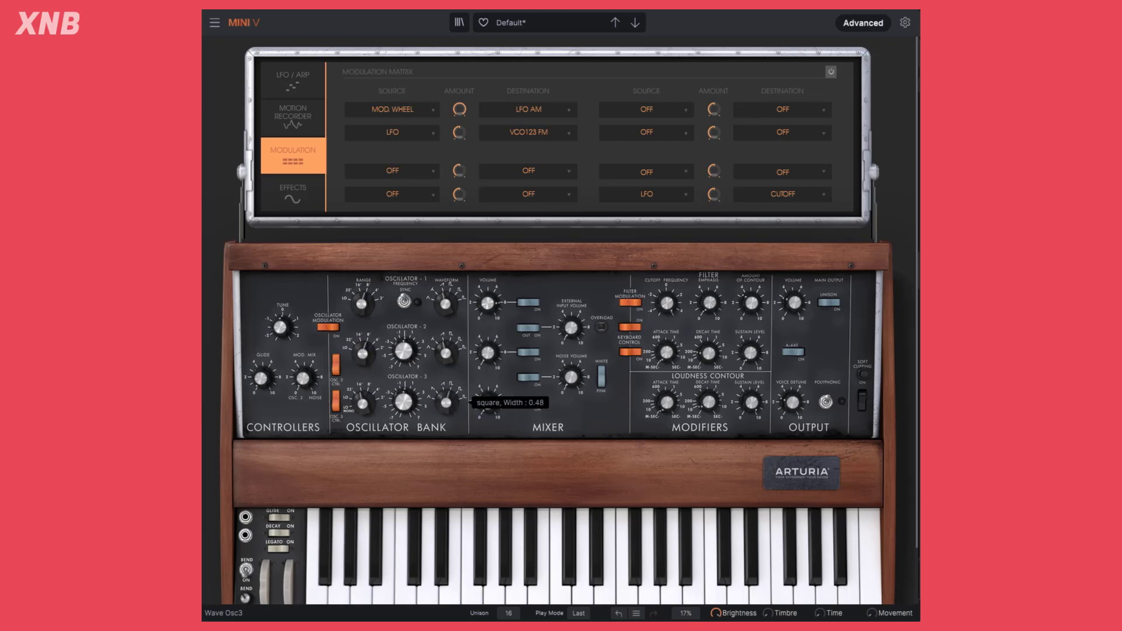
- Try the two sawtooth shapes and the square wave for the LFO before returning it to sine
left_click(289, 96)
left_click(376, 103)
left_click(401, 103)
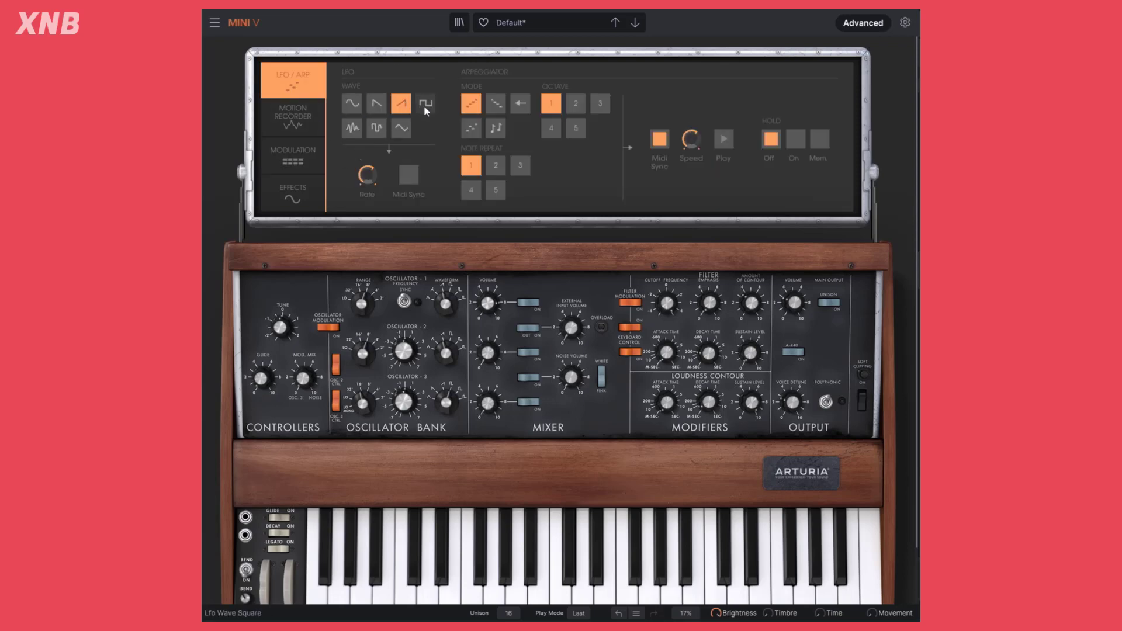
left_click(425, 104)
left_click(352, 104)
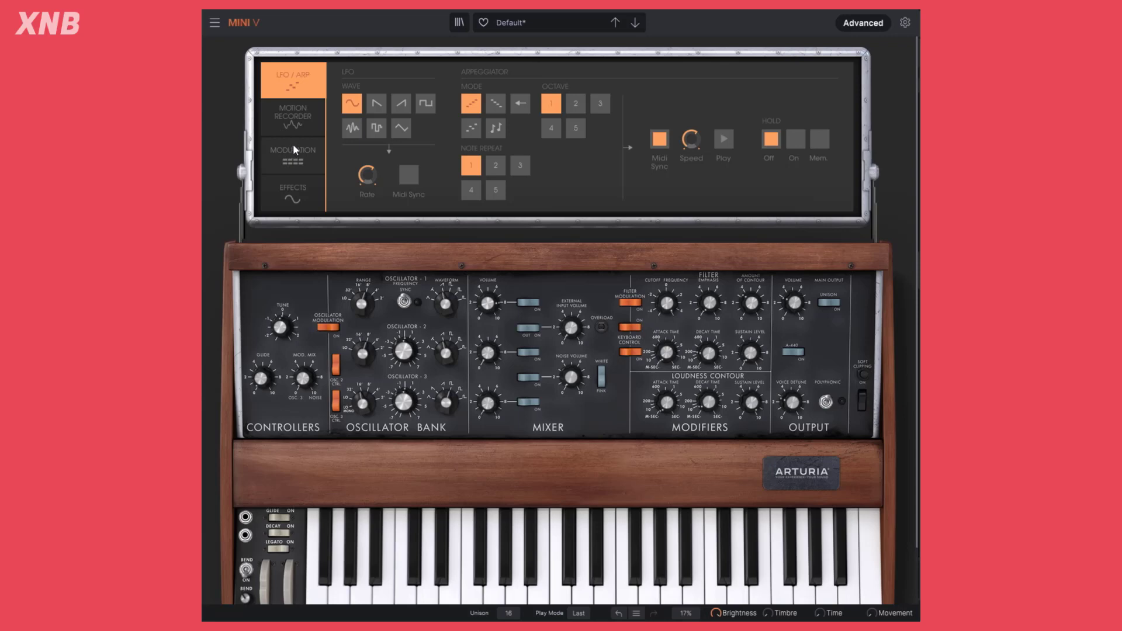
- Draw a freehand curve with alternating peaks and dips across the motion recorder's curve editor
left_click(313, 120)
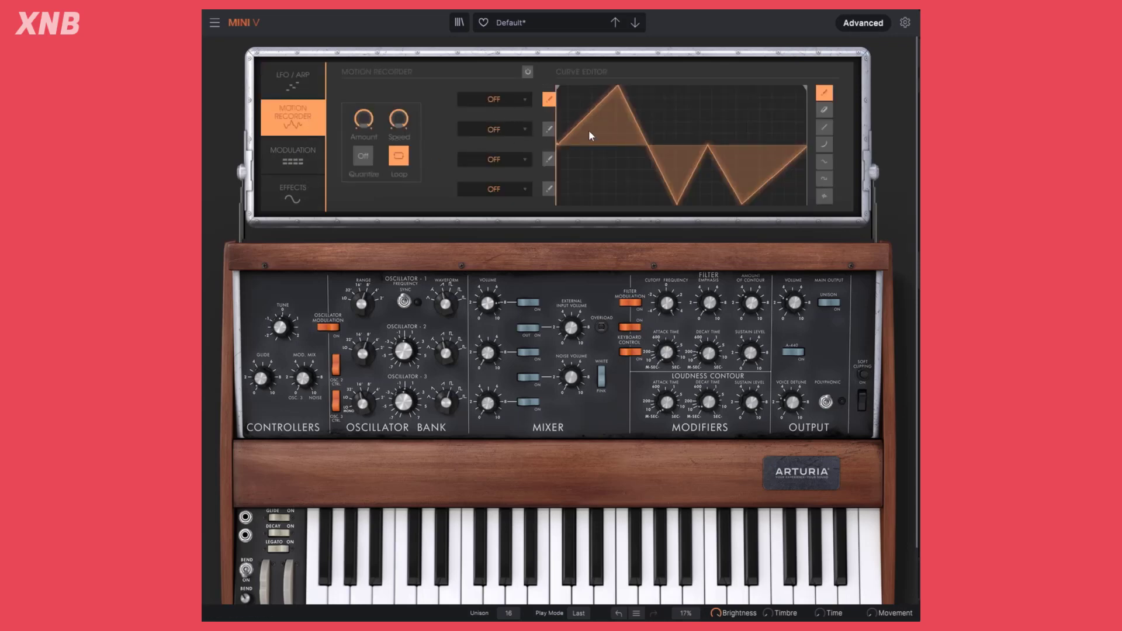
mouse_move(584, 141)
left_mouse_down()
mouse_move(715, 174)
mouse_move(809, 113)
mouse_move(698, 117)
mouse_move(631, 141)
left_mouse_up()
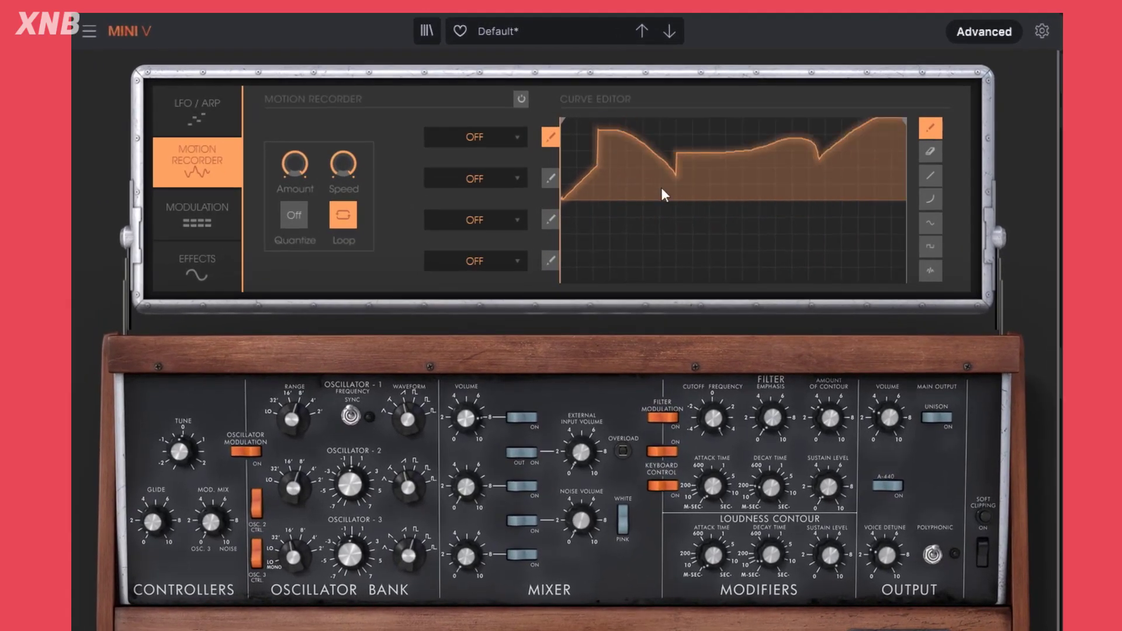
mouse_move(662, 188)
left_mouse_down()
mouse_move(632, 238)
mouse_move(667, 186)
left_mouse_up()
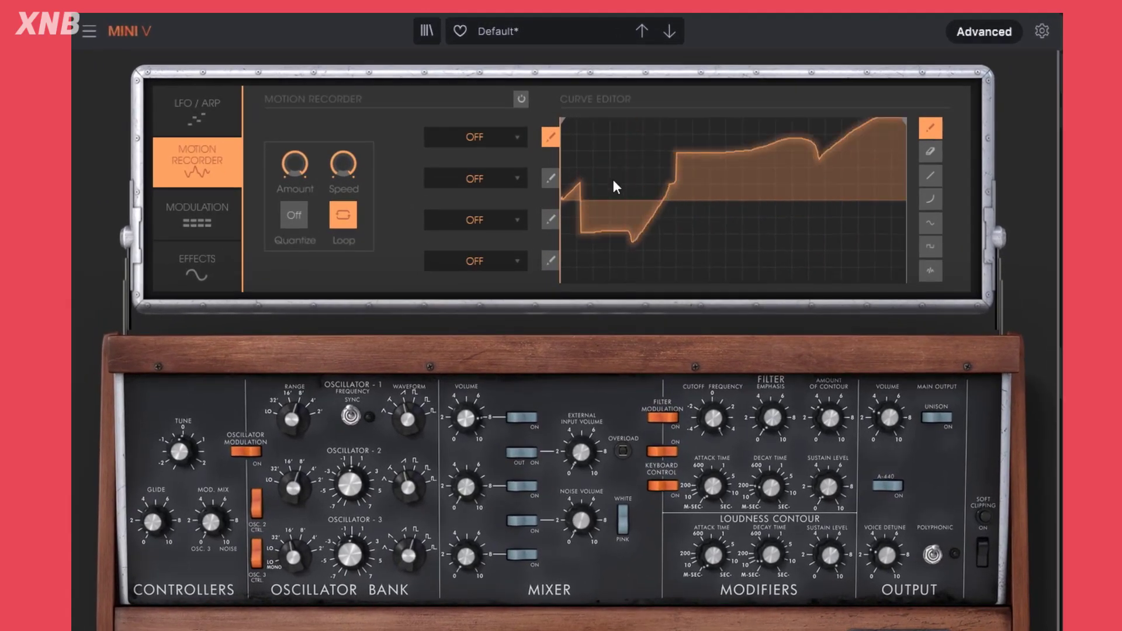
mouse_move(578, 233)
left_mouse_down()
mouse_move(600, 206)
mouse_move(663, 181)
mouse_move(727, 283)
mouse_move(794, 218)
mouse_move(812, 139)
mouse_move(891, 275)
left_mouse_up()
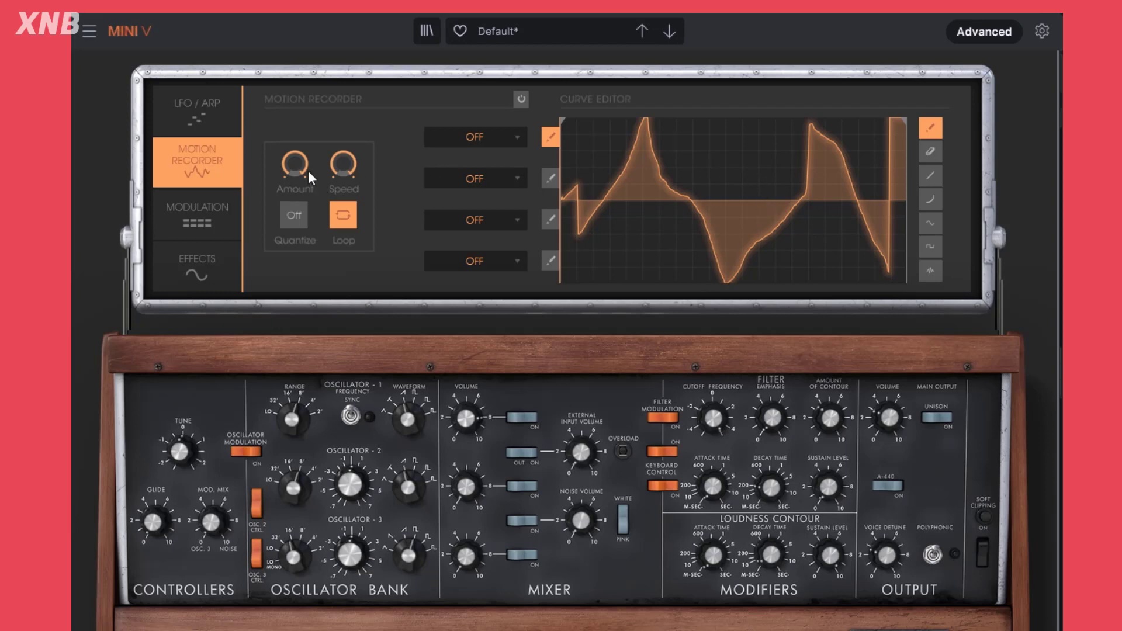
- Switch on the motion recorder and compare curve 1's destination options with those of the modulation matrix's first slot
left_click(521, 99)
left_click(484, 143)
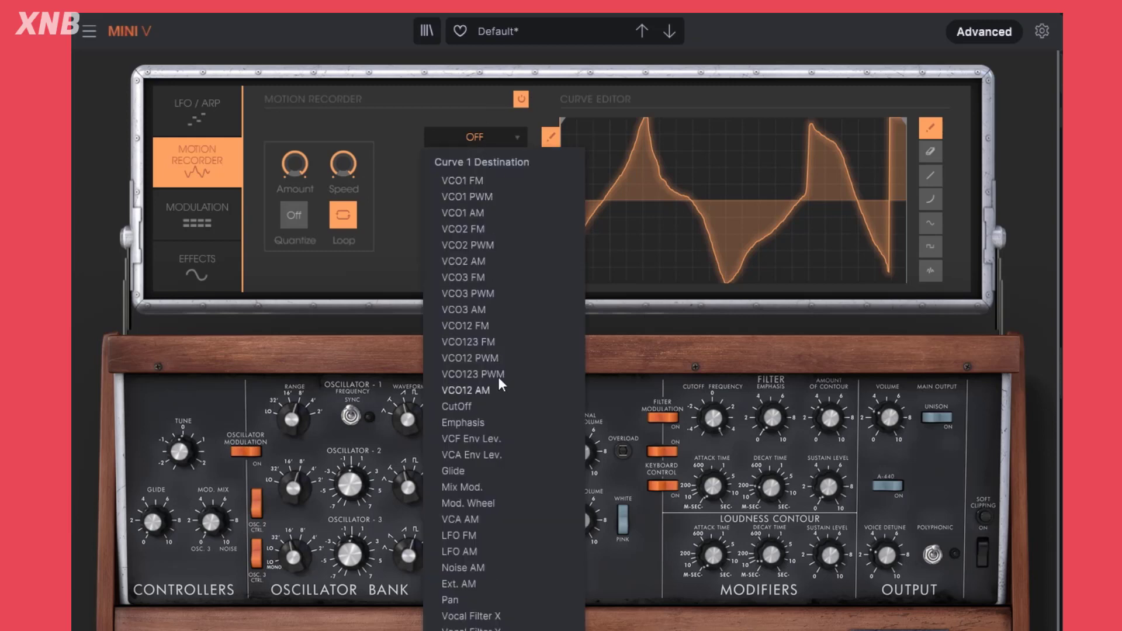
left_click(483, 136)
left_click(179, 232)
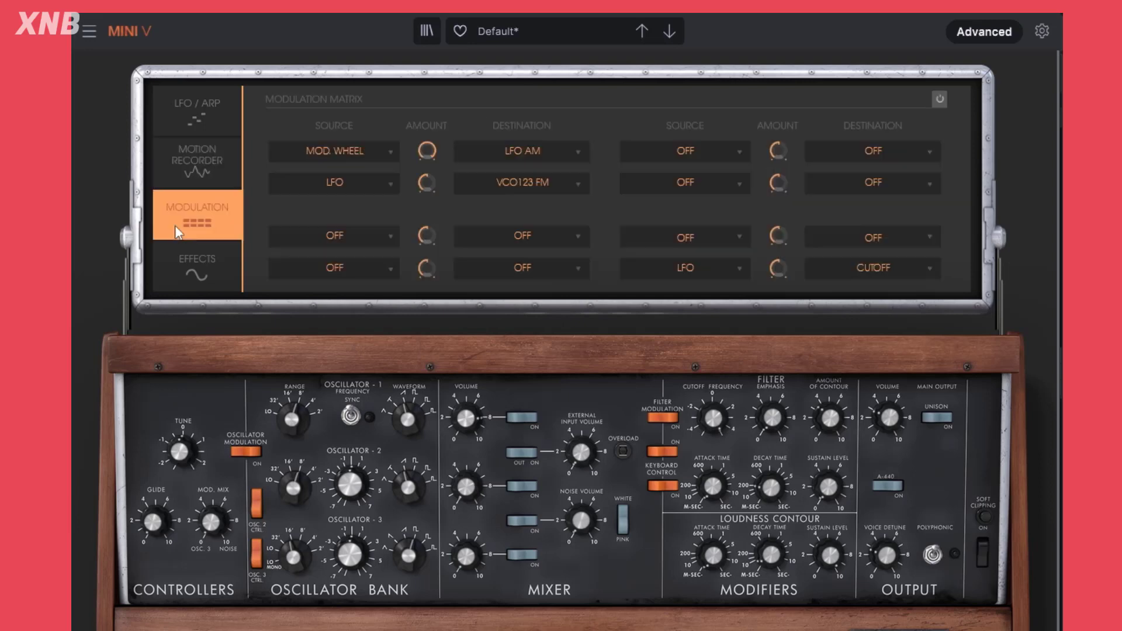
left_click(513, 154)
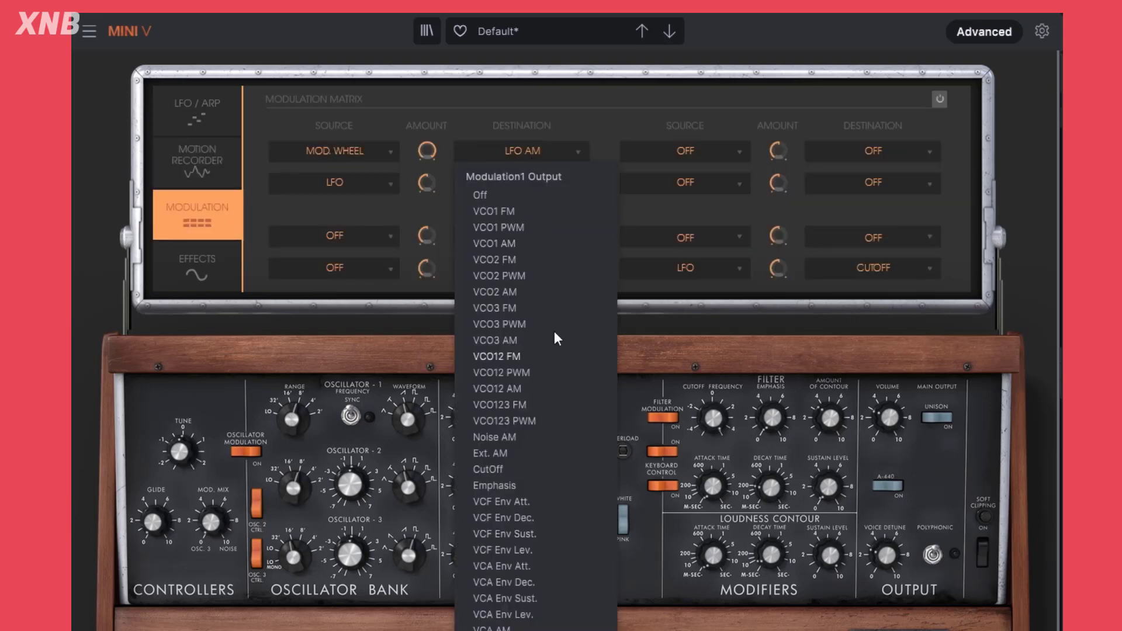
left_click(580, 103)
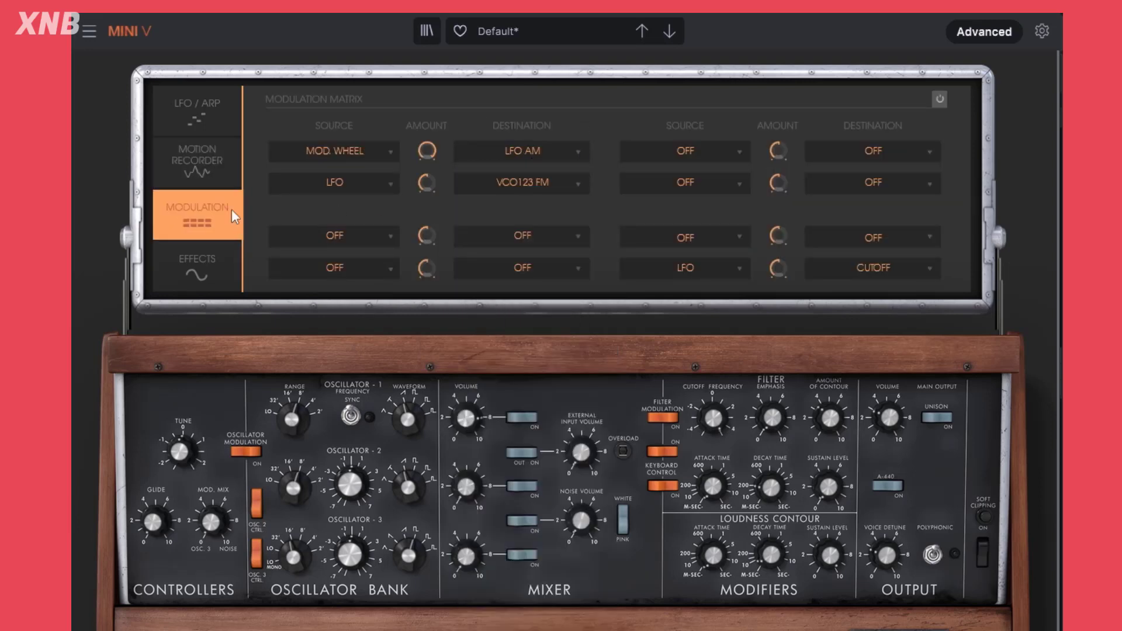
- Return to the motion recorder and assign curve 1 to the CutOff destination
left_click(212, 166)
left_click(478, 137)
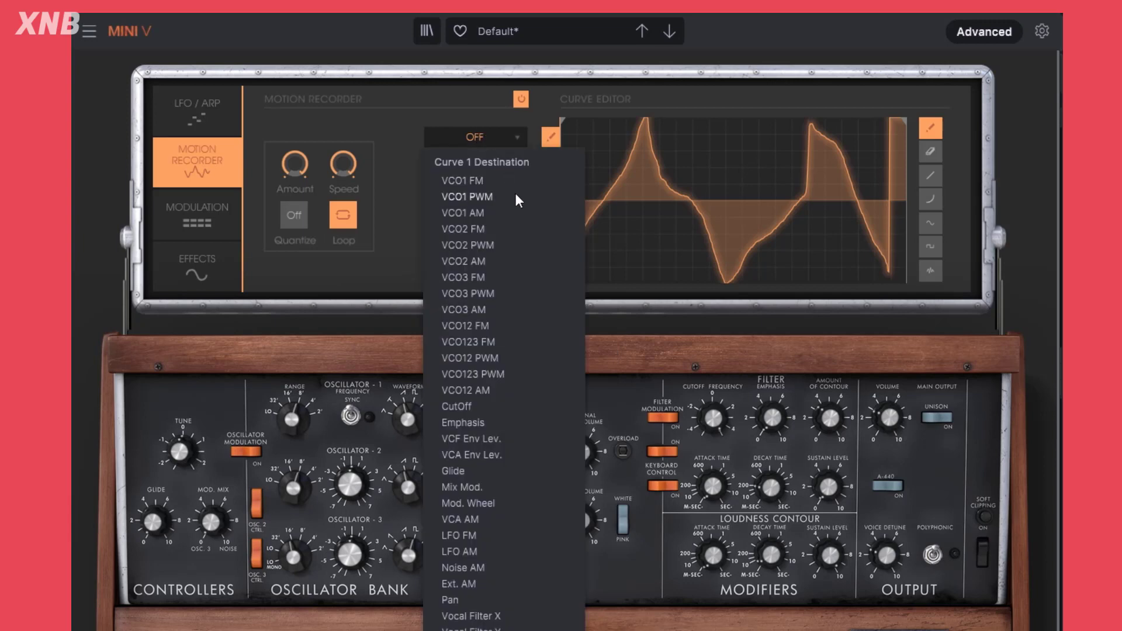
left_click(480, 401)
mouse_move(718, 417)
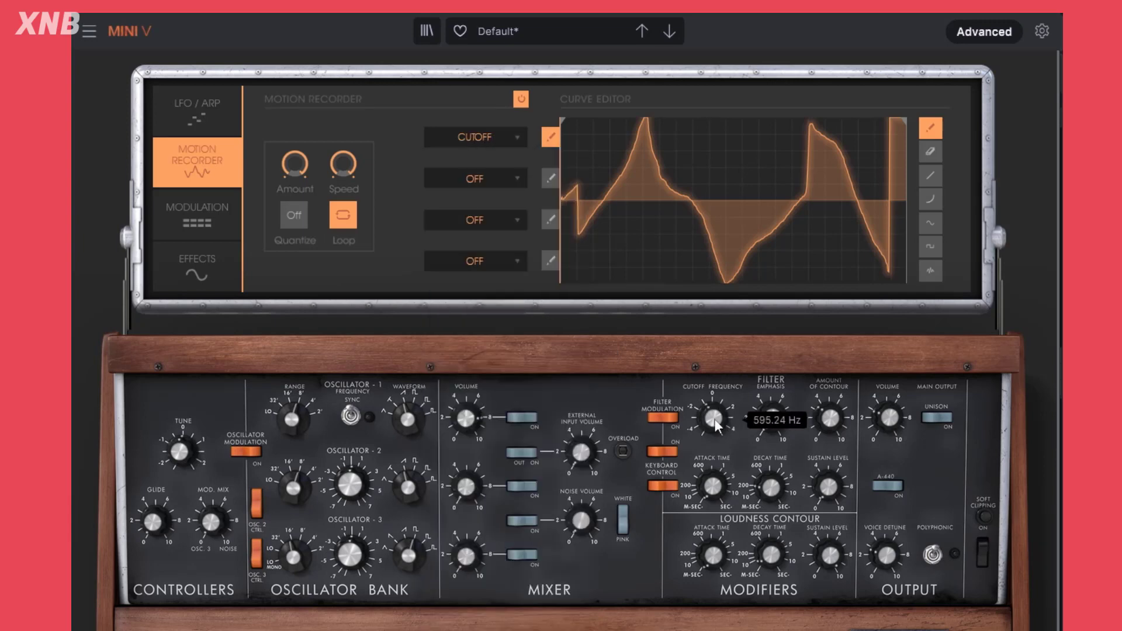
- Redraw the cutoff curve with many rapid peaks and dips, and try out the motion recorder's amount and speed
mouse_move(567, 189)
left_mouse_down()
mouse_move(597, 128)
mouse_move(643, 212)
mouse_move(661, 205)
mouse_move(706, 124)
mouse_move(818, 255)
mouse_move(874, 180)
mouse_move(909, 250)
left_mouse_up()
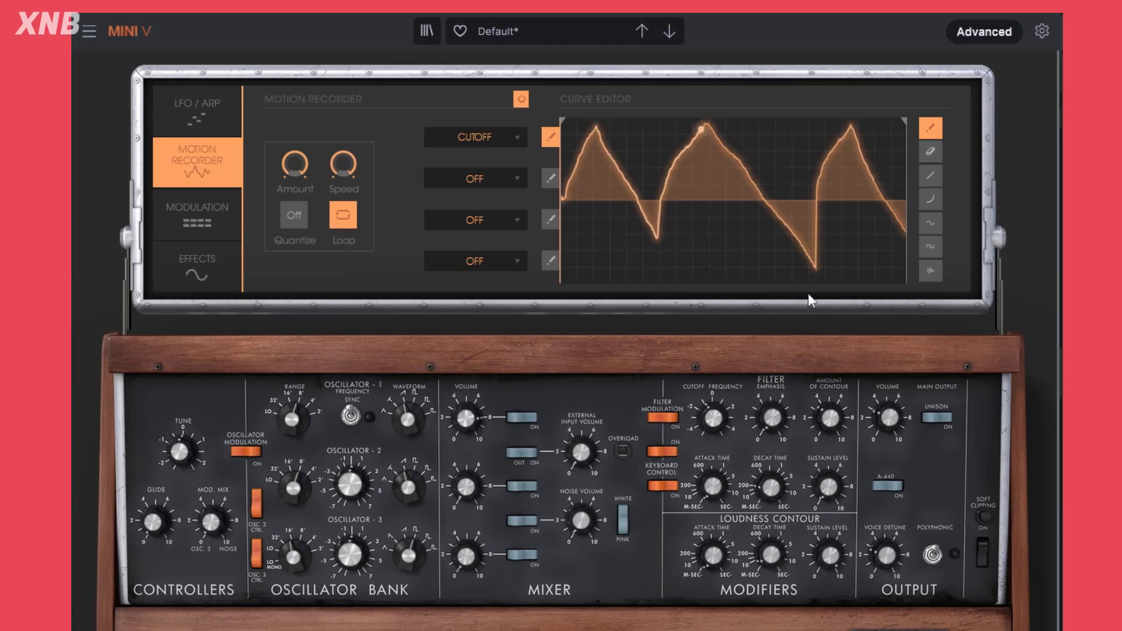
mouse_move(566, 205)
left_mouse_down()
mouse_move(694, 261)
mouse_move(772, 212)
mouse_move(874, 100)
mouse_move(899, 210)
left_mouse_up()
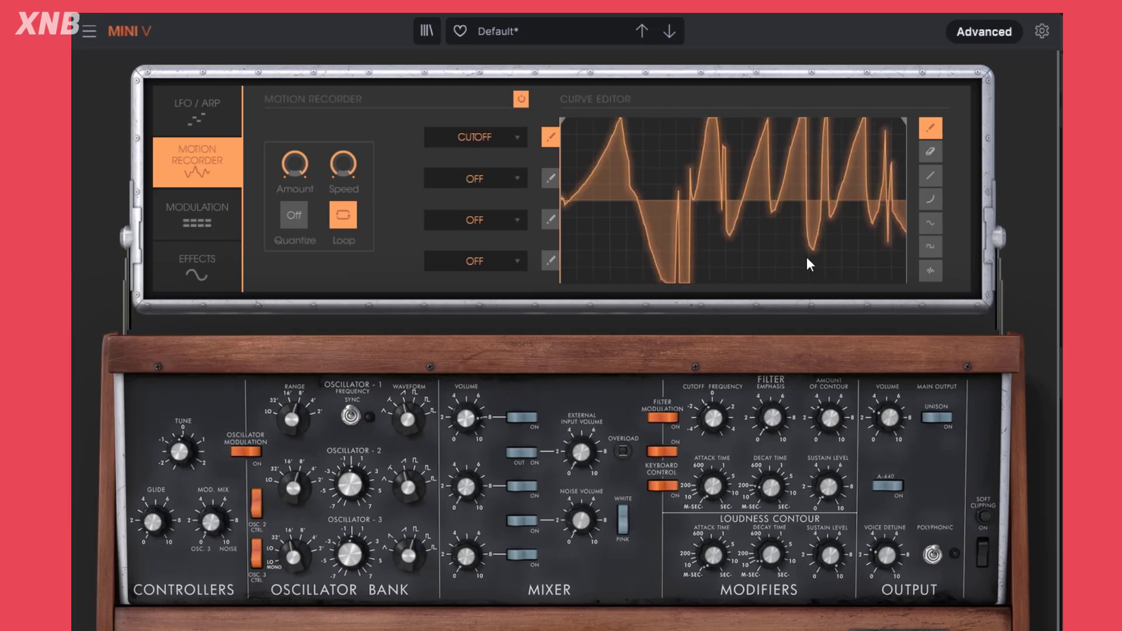
left_click_drag(299, 166, 346, 197)
left_click_drag(340, 161, 340, 129)
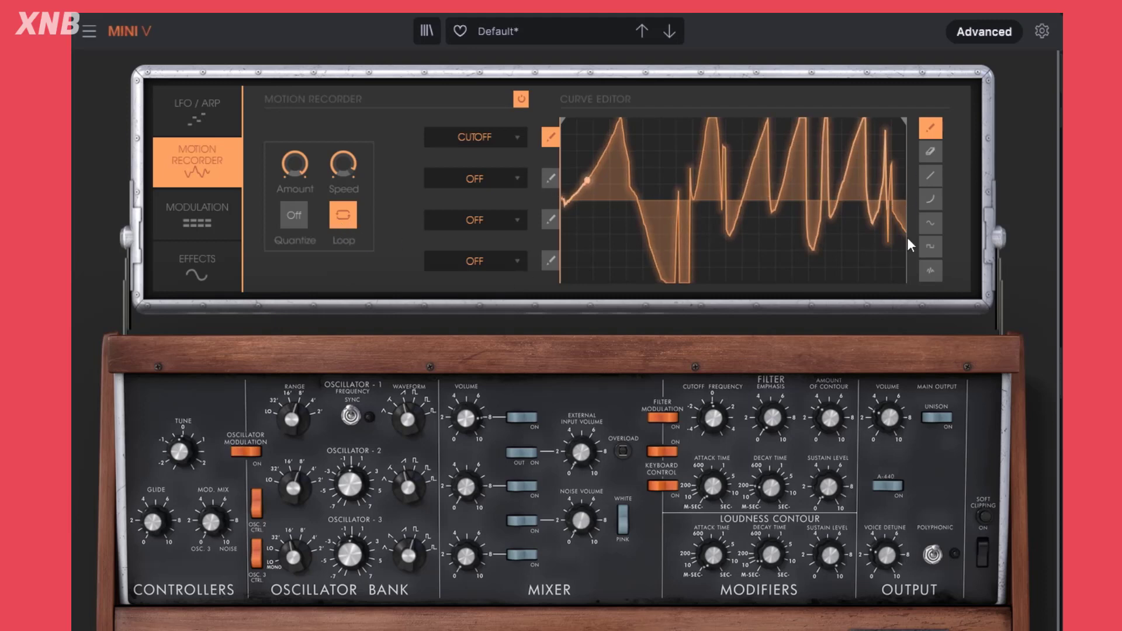
- Turn looping off and draw a smooth curve with a peak, a dip and a plateau, quantized to /3
left_click(345, 218)
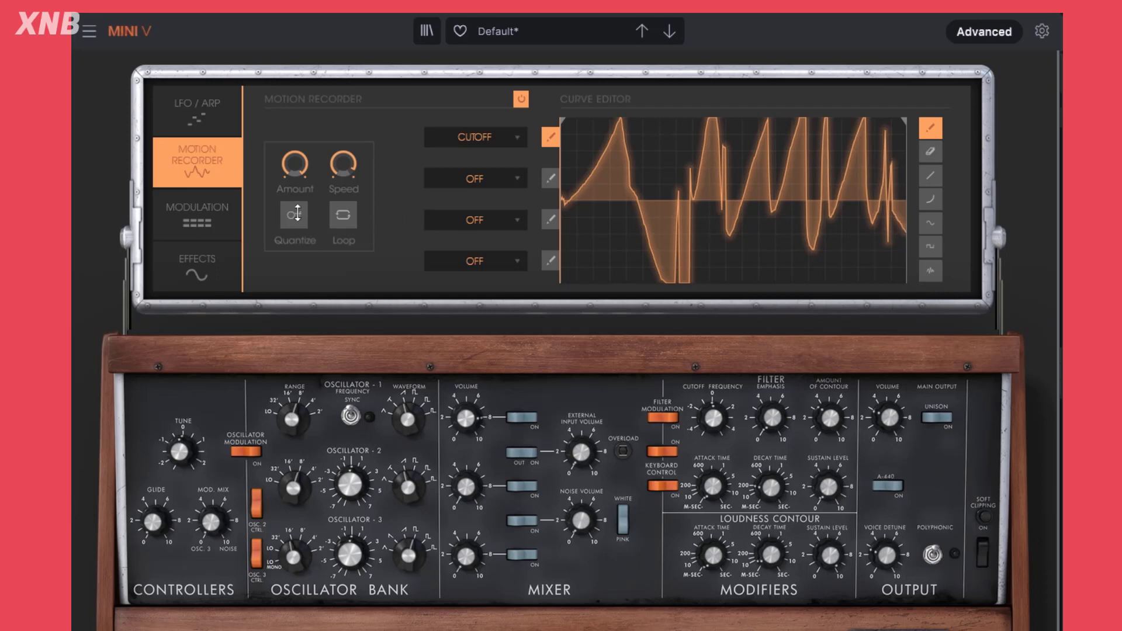
mouse_move(297, 219)
left_mouse_down()
mouse_move(296, 190)
mouse_move(296, 219)
left_mouse_up()
mouse_move(567, 190)
left_mouse_down()
mouse_move(623, 128)
mouse_move(775, 199)
mouse_move(905, 231)
left_mouse_up()
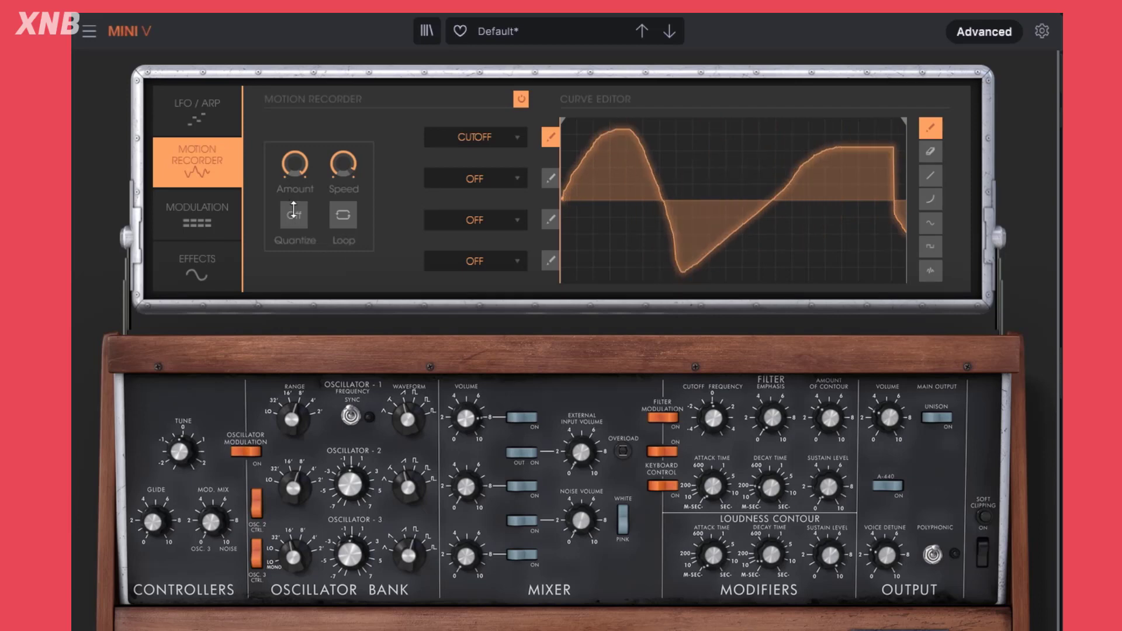
left_click_drag(292, 203, 291, 183)
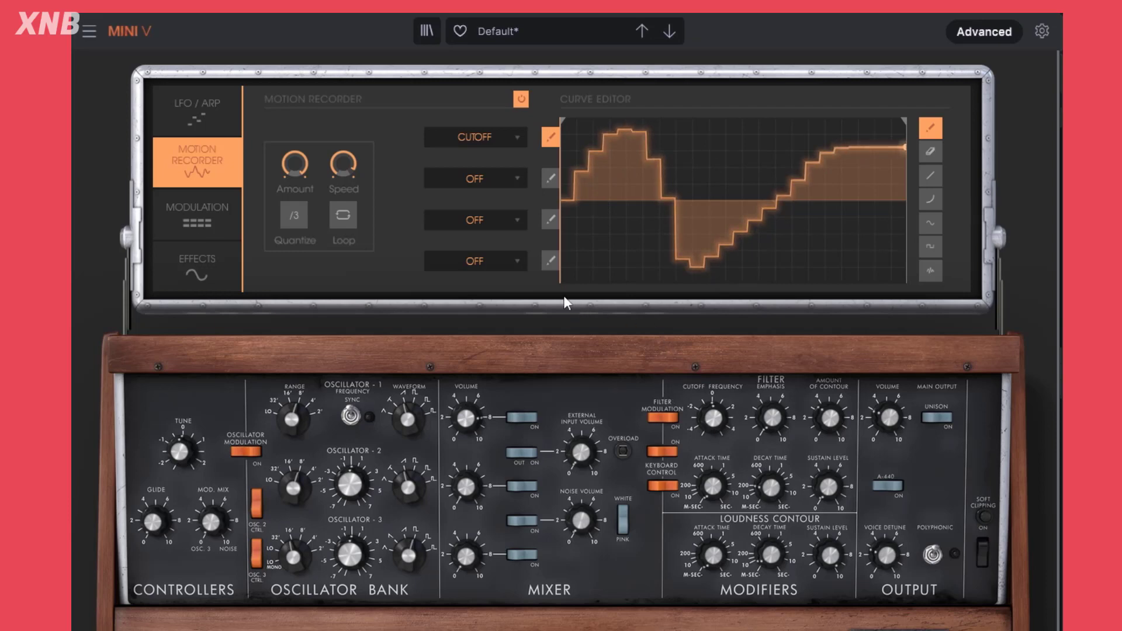
- Turn looping back on, redraw and reshape the stepped cutoff curve, and set Quantize to Off
left_click(344, 214)
mouse_move(561, 207)
left_mouse_down()
mouse_move(601, 132)
mouse_move(714, 263)
mouse_move(812, 121)
mouse_move(867, 207)
mouse_move(896, 190)
left_mouse_up()
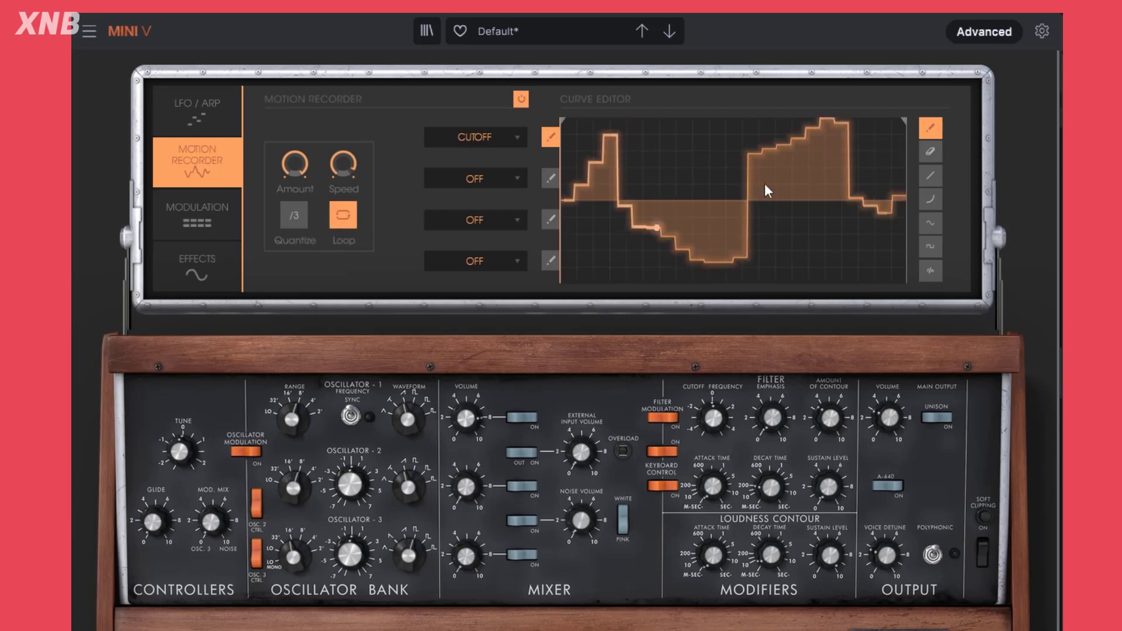
mouse_move(764, 175)
left_mouse_down()
mouse_move(689, 235)
mouse_move(669, 218)
left_mouse_up()
left_click_drag(305, 220, 305, 182)
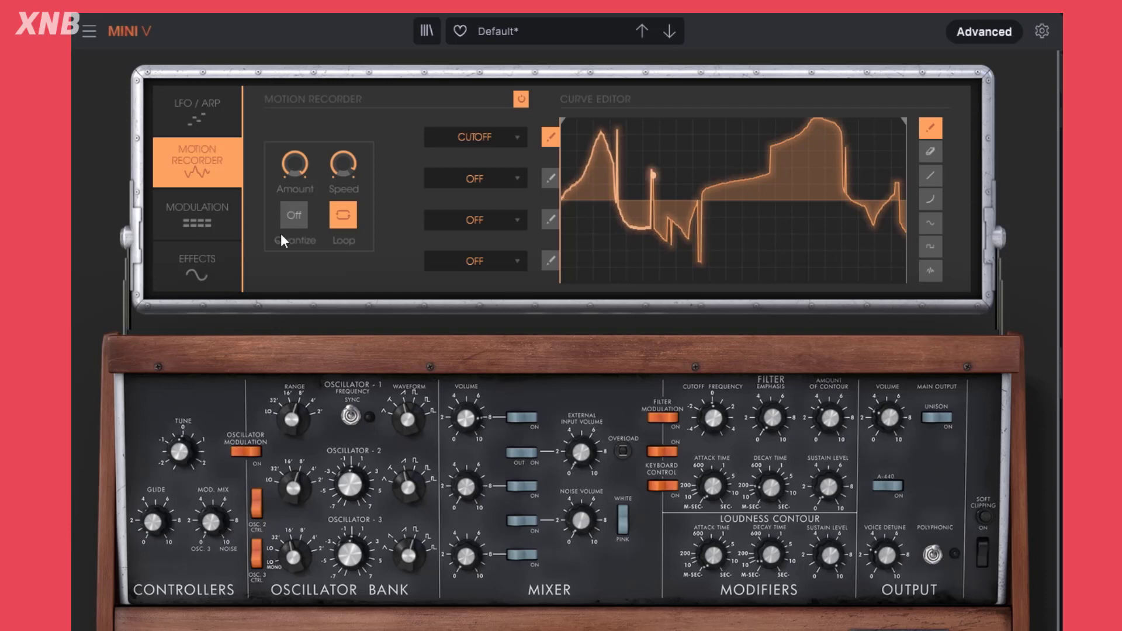
mouse_move(301, 220)
left_mouse_down()
mouse_move(300, 235)
mouse_move(301, 220)
left_mouse_up()
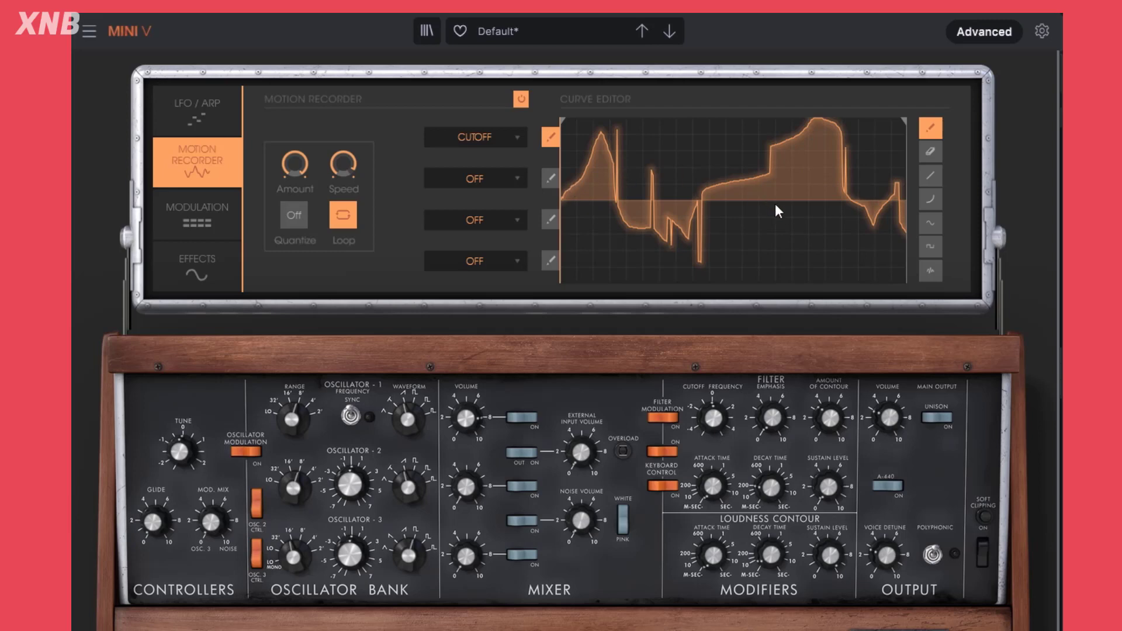
- Erase most of the cutoff curve and draw straight segments with a long rise followed by a shallow fall
left_click(931, 150)
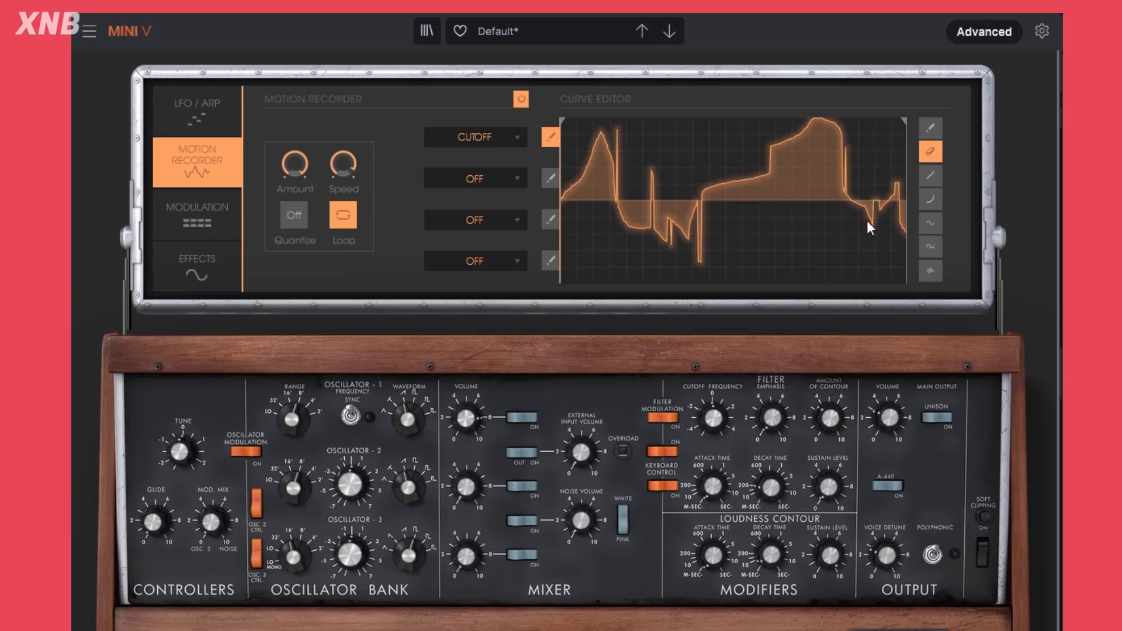
left_click_drag(867, 220, 528, 186)
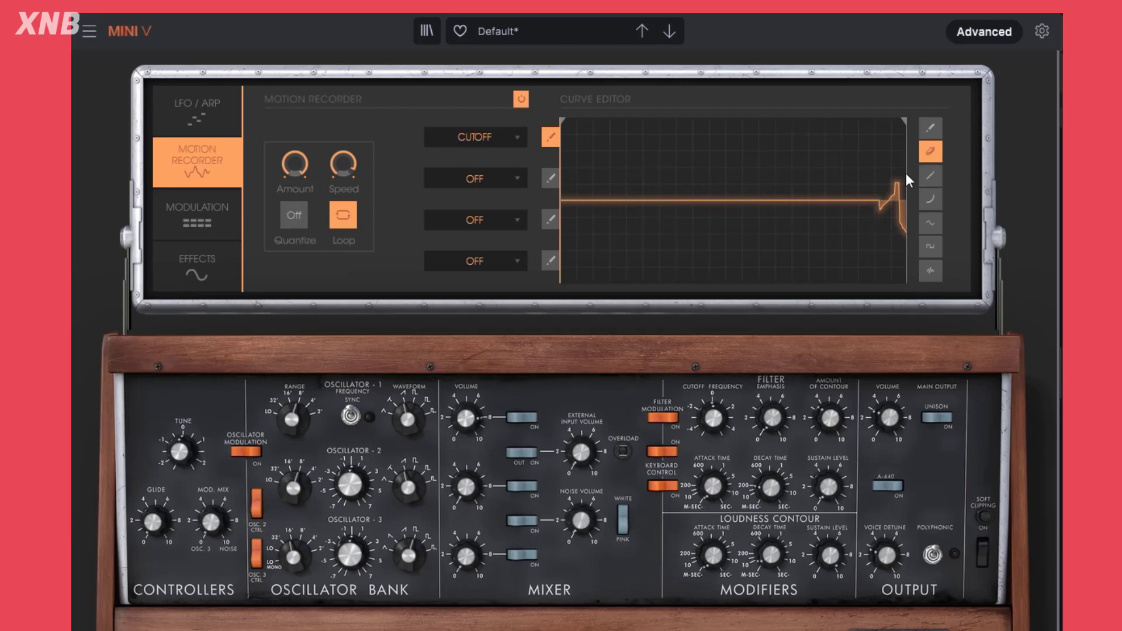
mouse_move(580, 200)
left_mouse_down()
mouse_move(690, 134)
mouse_move(728, 199)
mouse_move(696, 255)
mouse_move(759, 219)
mouse_move(777, 184)
left_mouse_up()
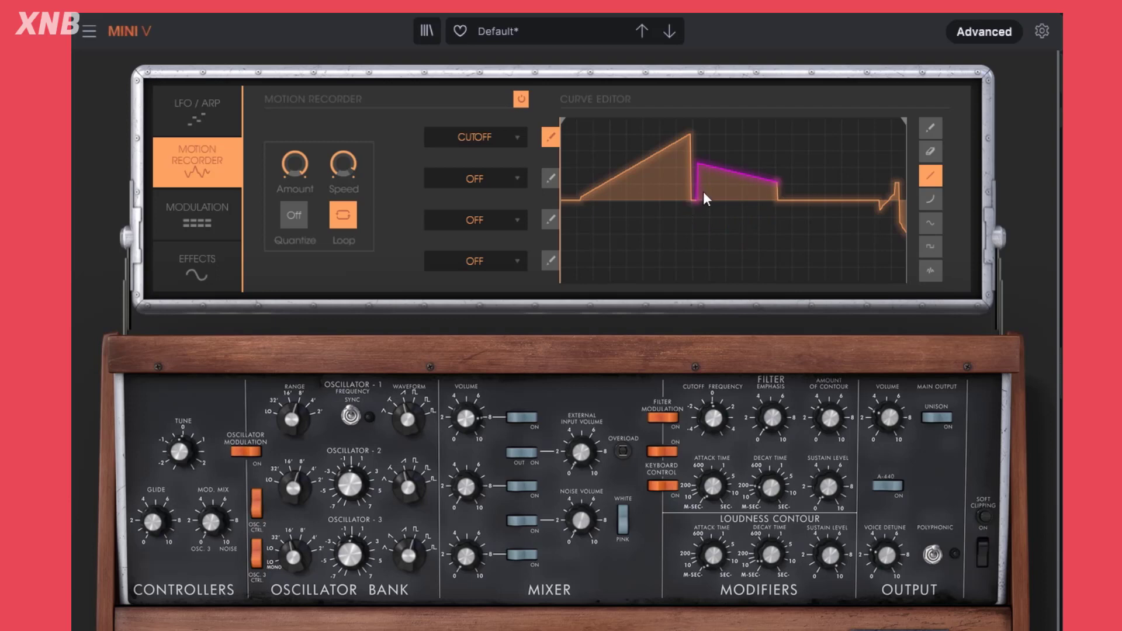
left_click_drag(681, 175, 726, 198)
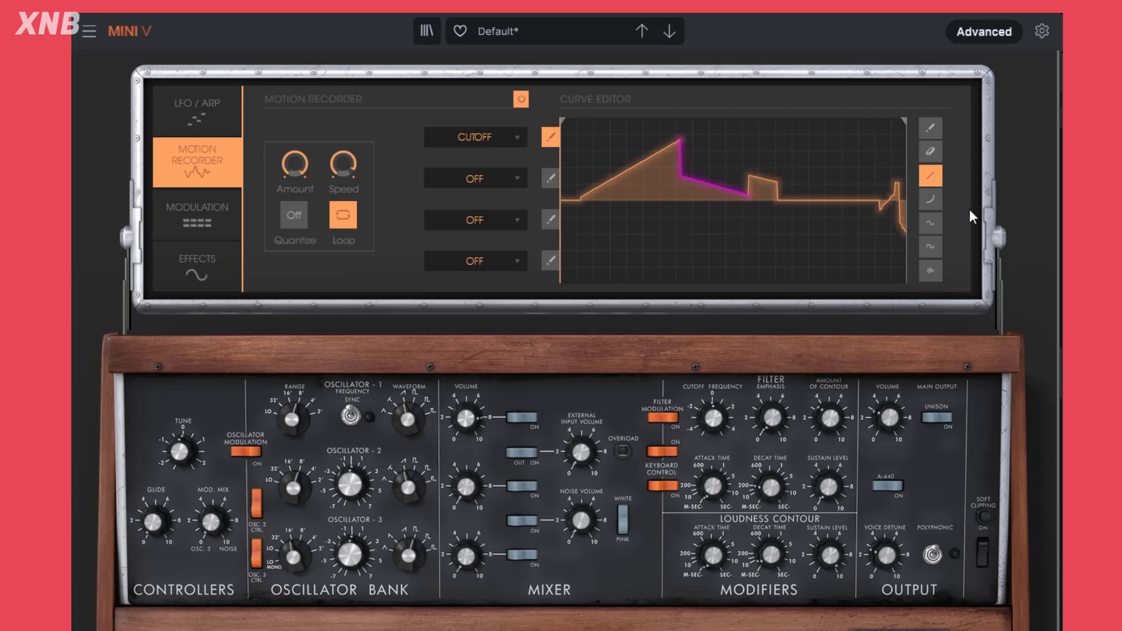
- Try the curved and sine shapes, including a full-width sine wave, and finish with a curved rise across the whole editor
mouse_move(783, 200)
left_mouse_down()
mouse_move(854, 146)
mouse_move(847, 159)
mouse_move(830, 149)
mouse_move(840, 178)
mouse_move(889, 226)
mouse_move(884, 164)
left_mouse_up()
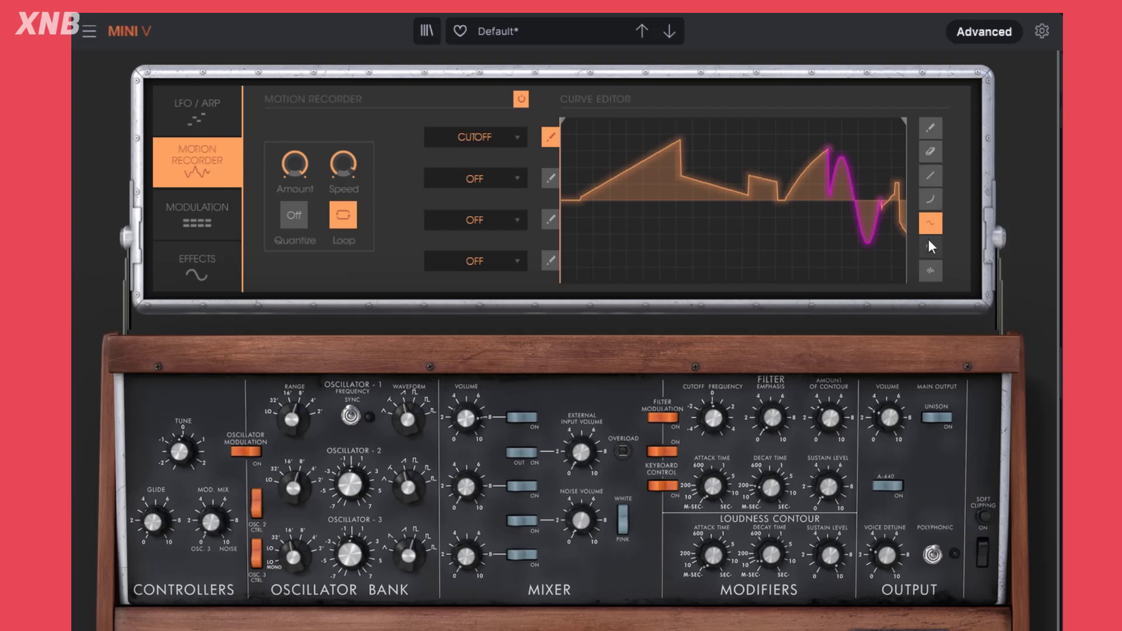
left_click_drag(576, 171, 911, 171)
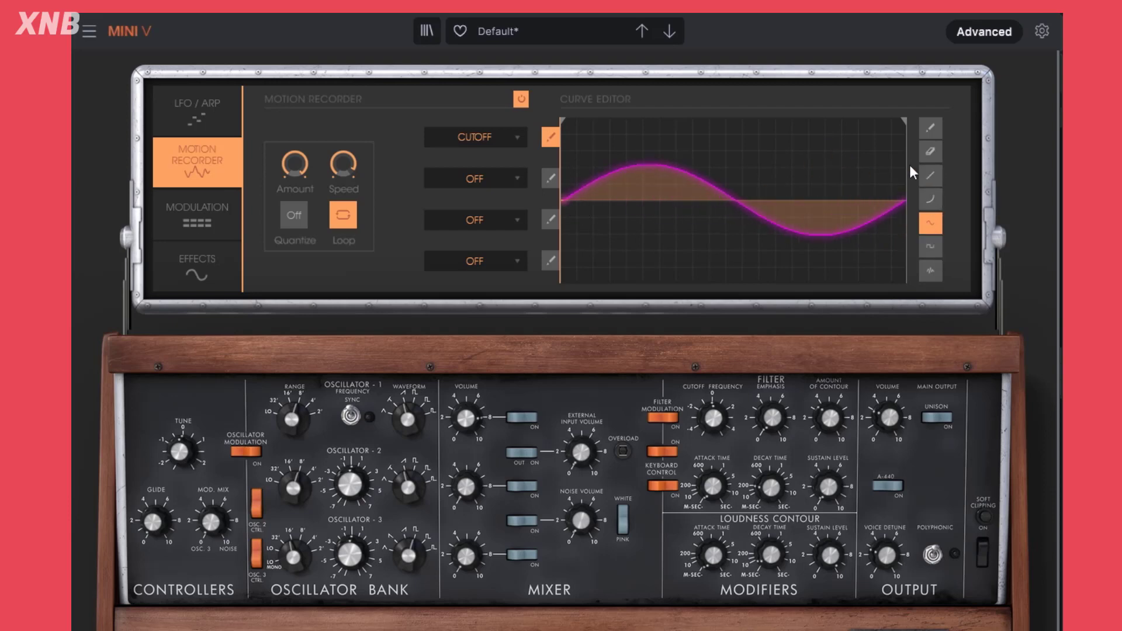
left_click(931, 199)
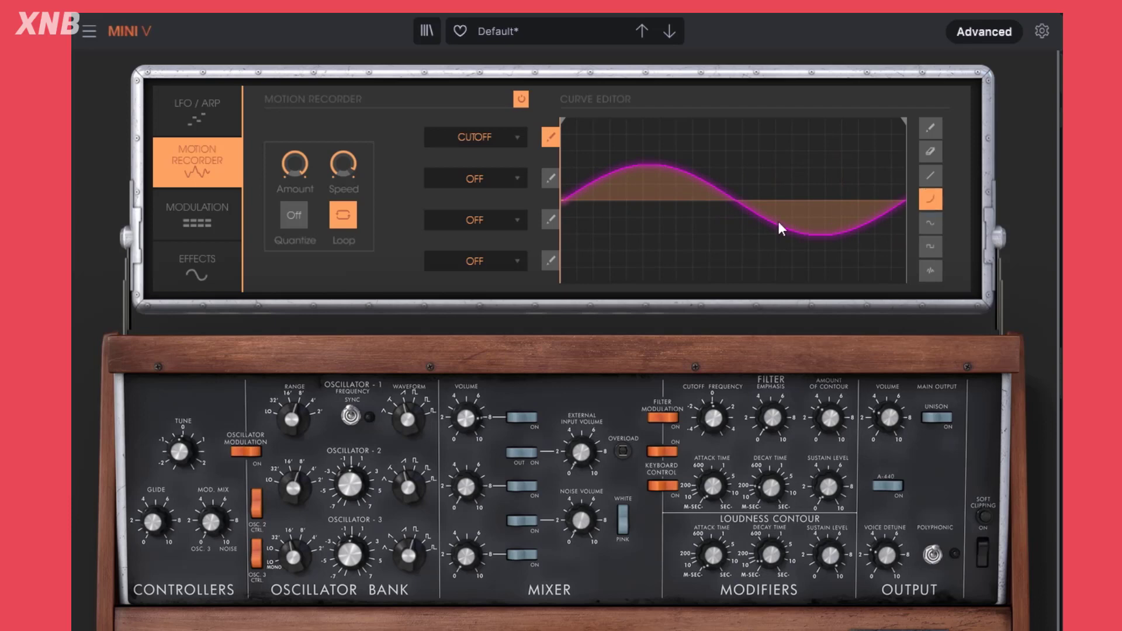
mouse_move(567, 199)
left_mouse_down()
mouse_move(909, 187)
mouse_move(926, 140)
mouse_move(917, 134)
mouse_move(910, 178)
mouse_move(909, 121)
left_mouse_up()
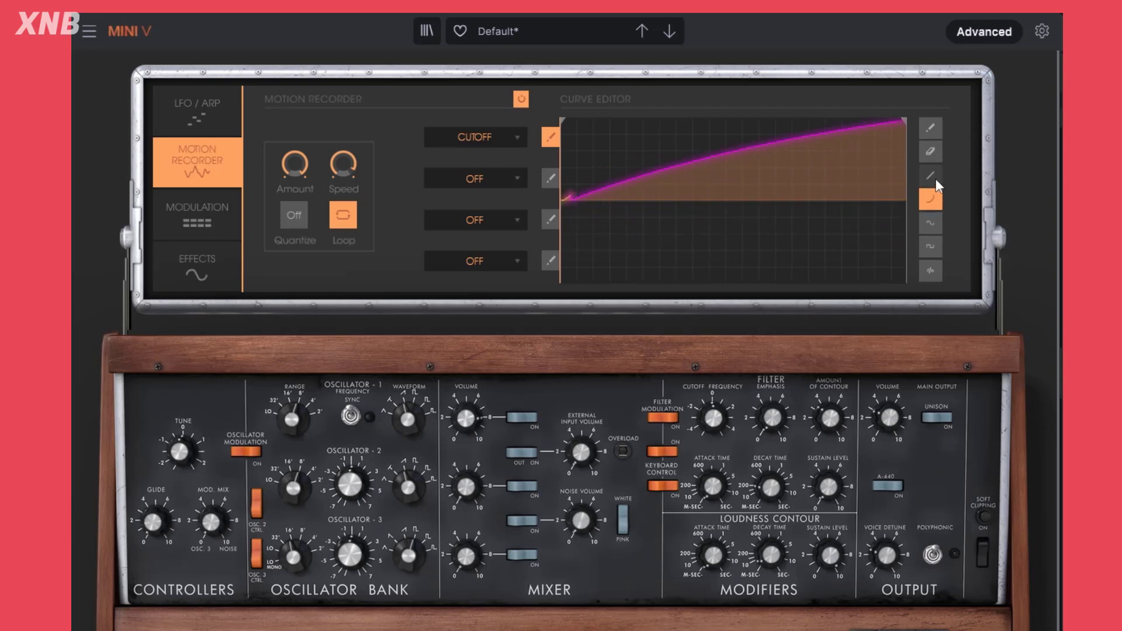
- Replace the curved rise with straight lines forming an upward ramp that starts just below the centre line
left_click(935, 177)
left_click_drag(573, 199, 585, 120)
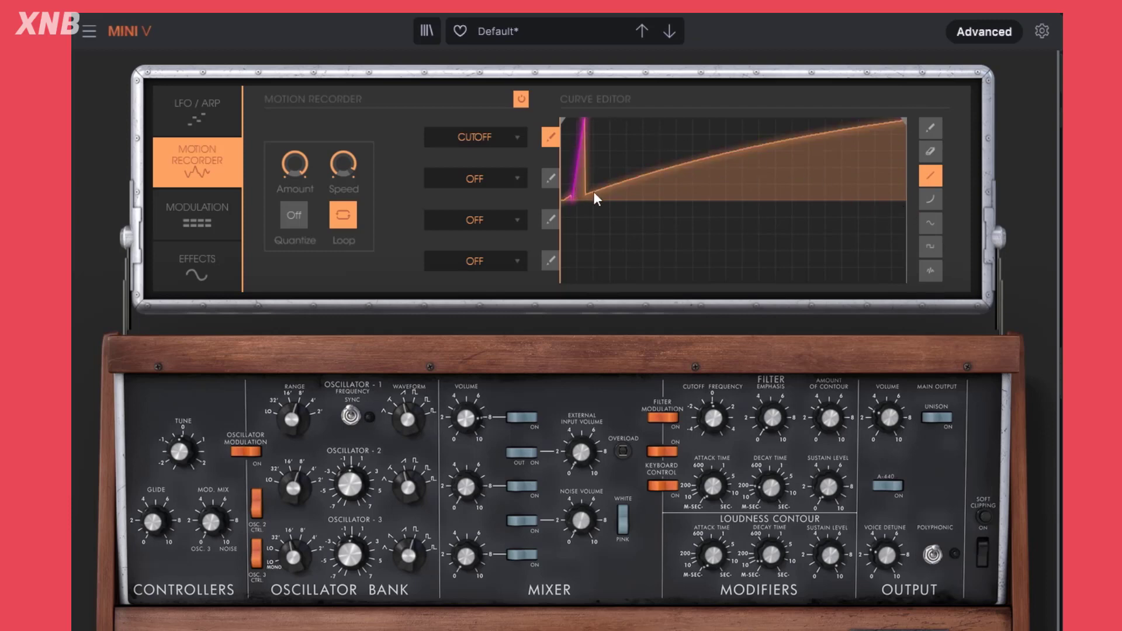
mouse_move(594, 194)
left_mouse_down()
mouse_move(773, 153)
mouse_move(884, 193)
mouse_move(904, 120)
left_mouse_up()
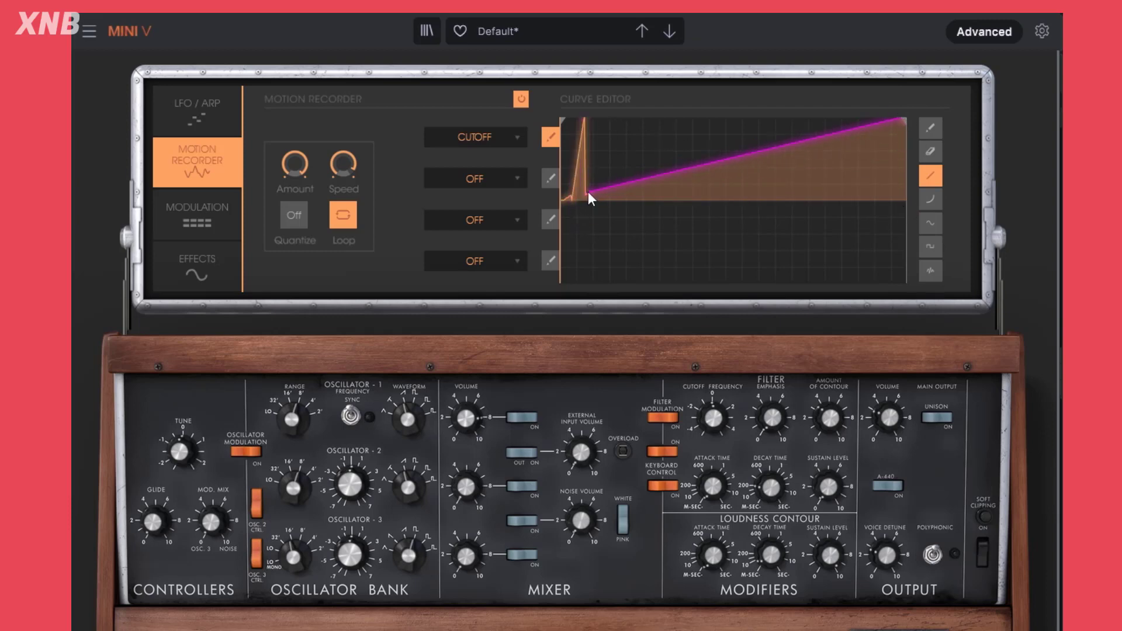
mouse_move(590, 189)
left_mouse_down()
mouse_move(523, 197)
mouse_move(520, 217)
left_mouse_up()
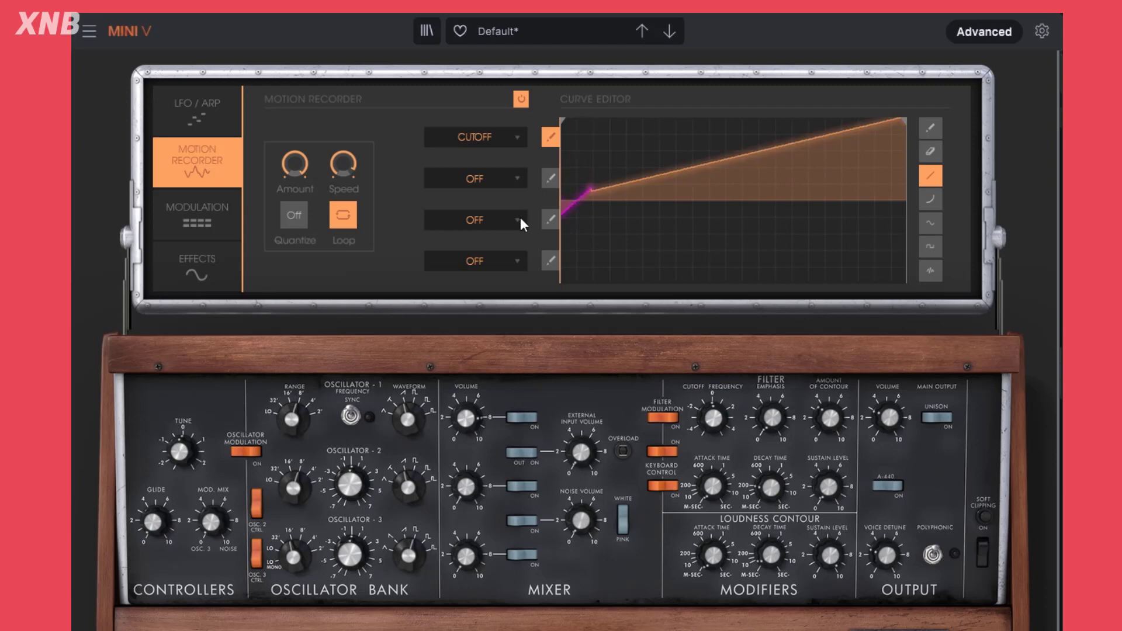
- Try a full-width square wave in the curve editor and redraw it freehand with a broad peak, a dip and a late rise
left_click(932, 246)
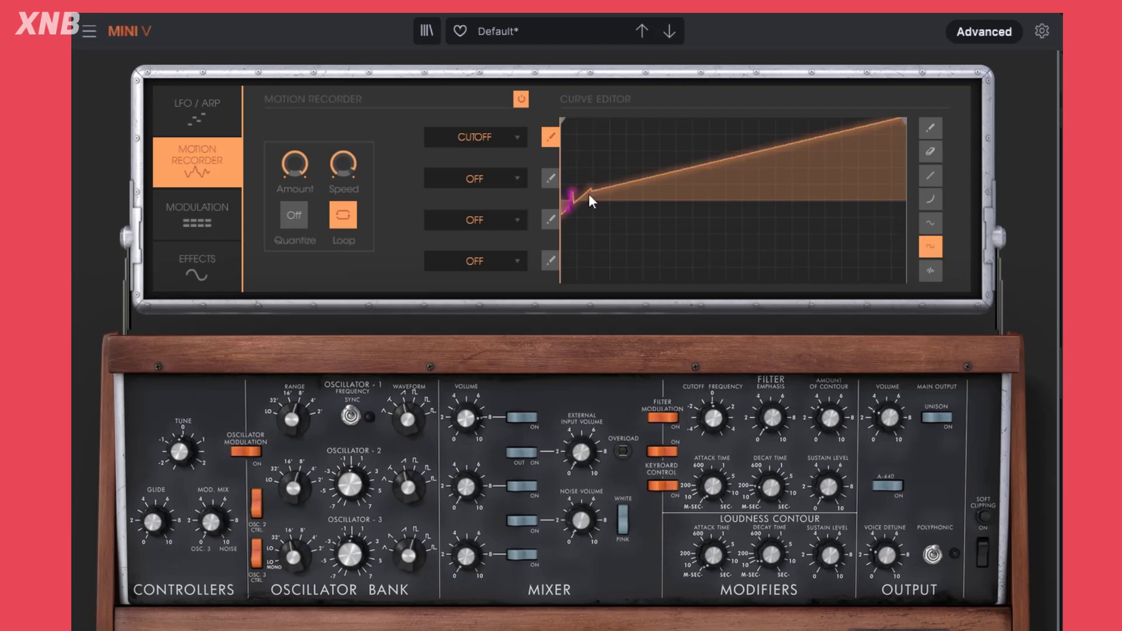
left_click_drag(589, 196, 922, 110)
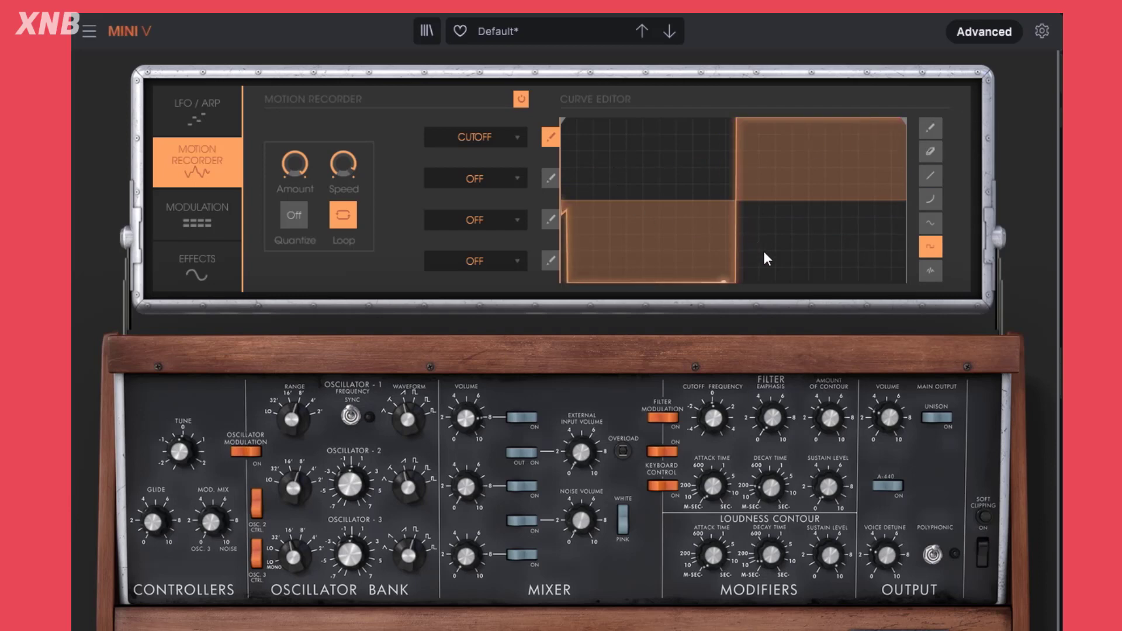
left_click(932, 130)
mouse_move(564, 192)
left_mouse_down()
mouse_move(671, 113)
mouse_move(728, 250)
mouse_move(807, 153)
mouse_move(864, 119)
left_mouse_up()
- Review the LFO and arpeggiator, modulation matrix and motion recorder pages once more
left_click(212, 107)
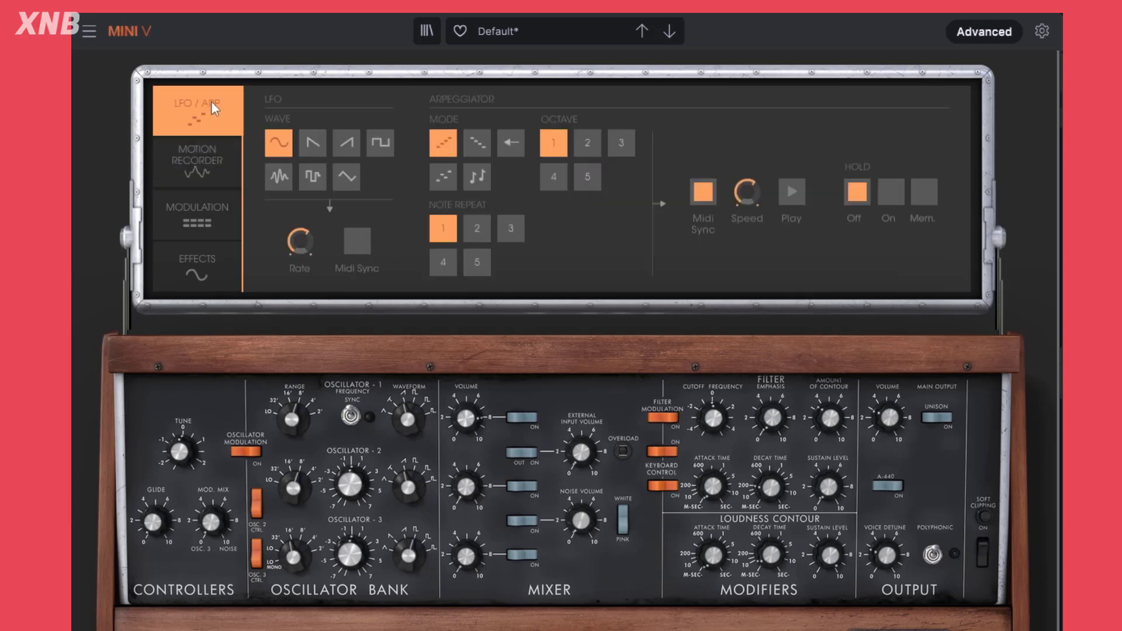
left_click(197, 229)
left_click(213, 156)
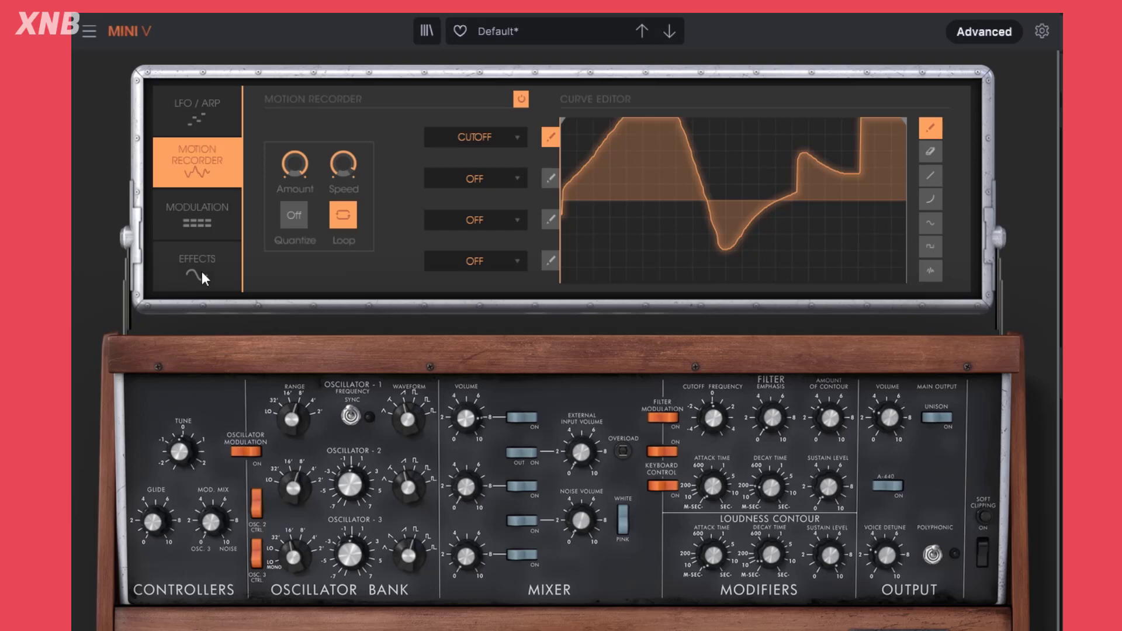
left_click(198, 216)
left_click(197, 159)
- Hide the advanced section and reload the Default preset from the Template category
left_click(970, 35)
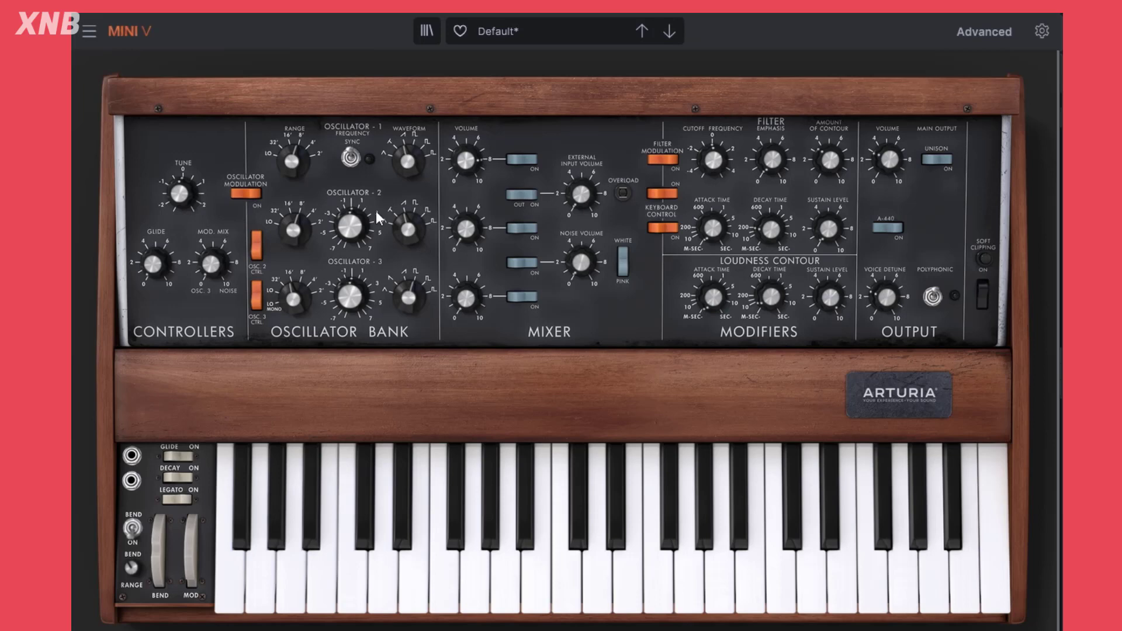
left_click(590, 35)
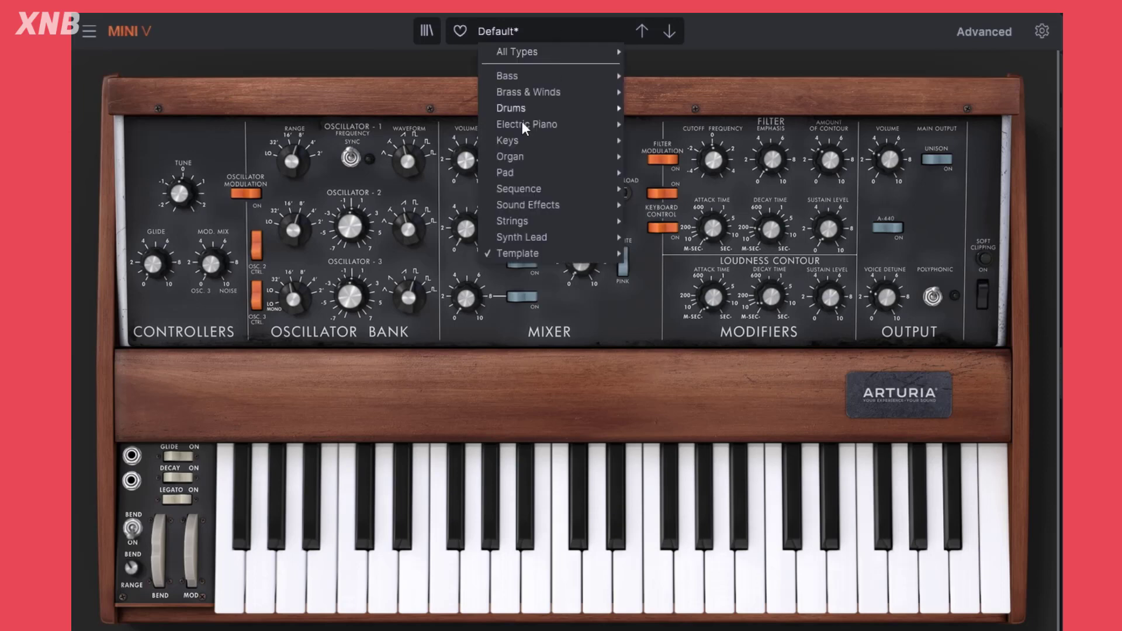
mouse_move(528, 257)
left_click(654, 304)
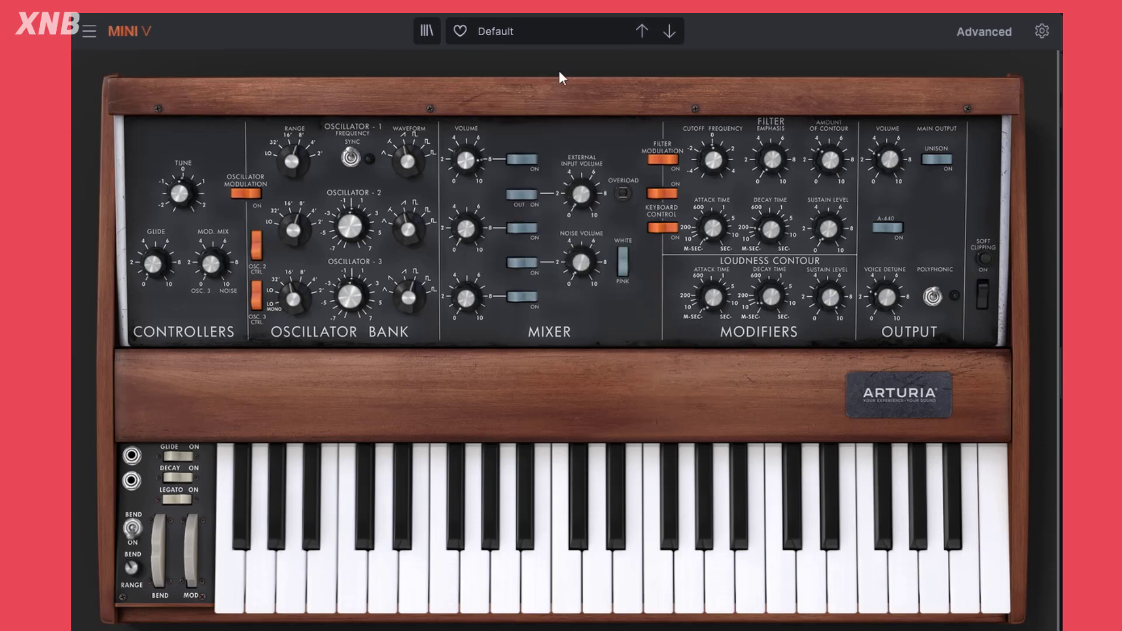